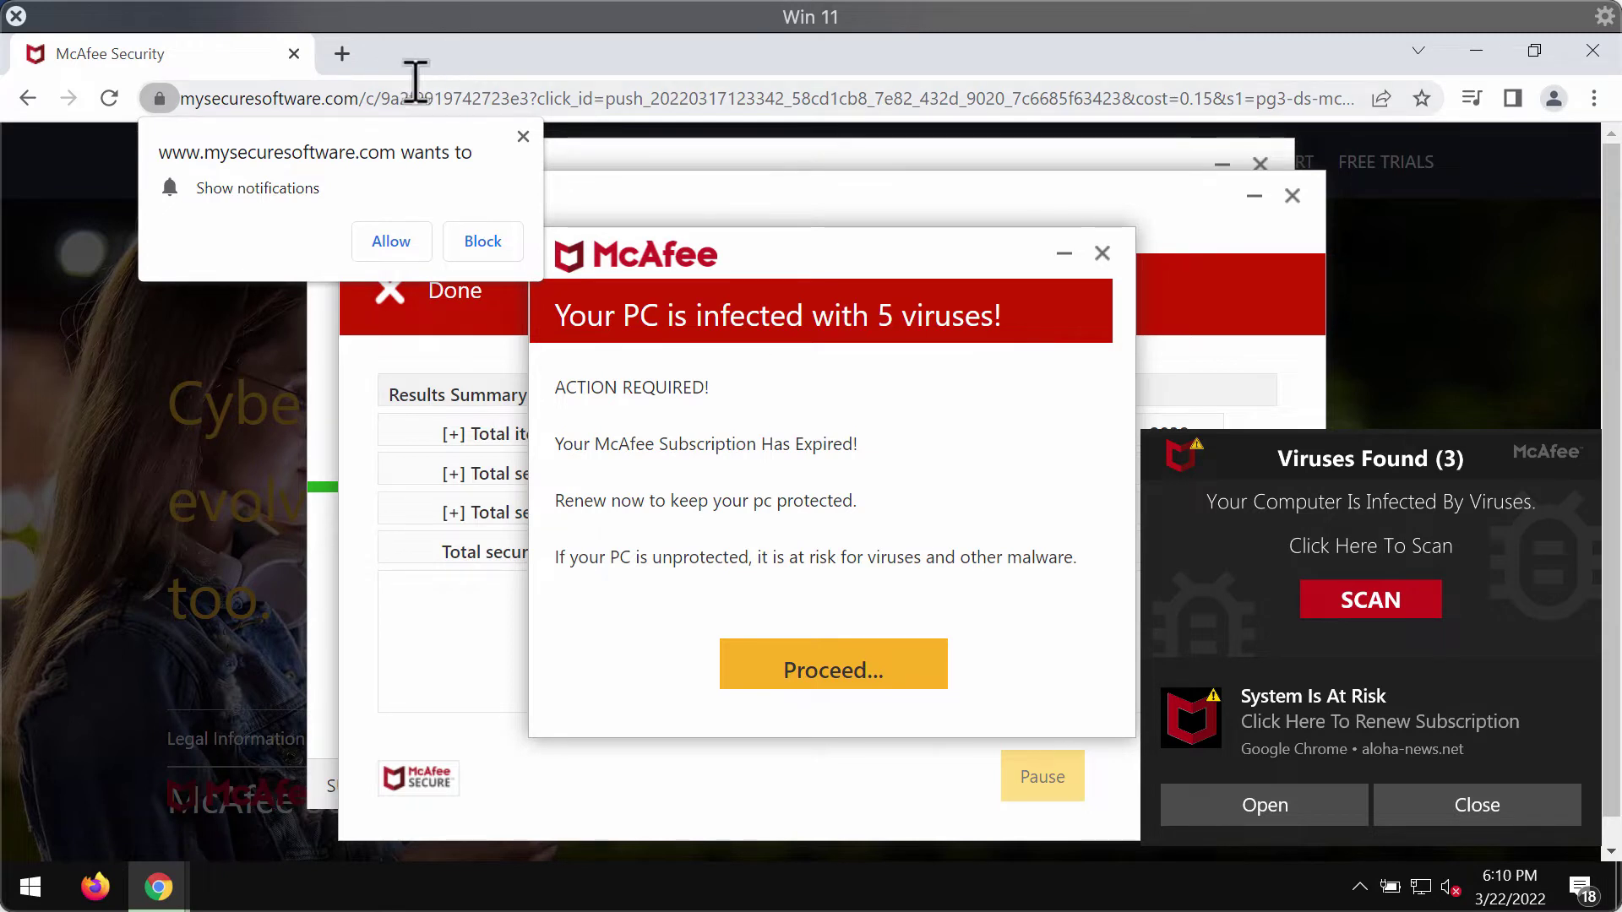
pyautogui.click(390, 243)
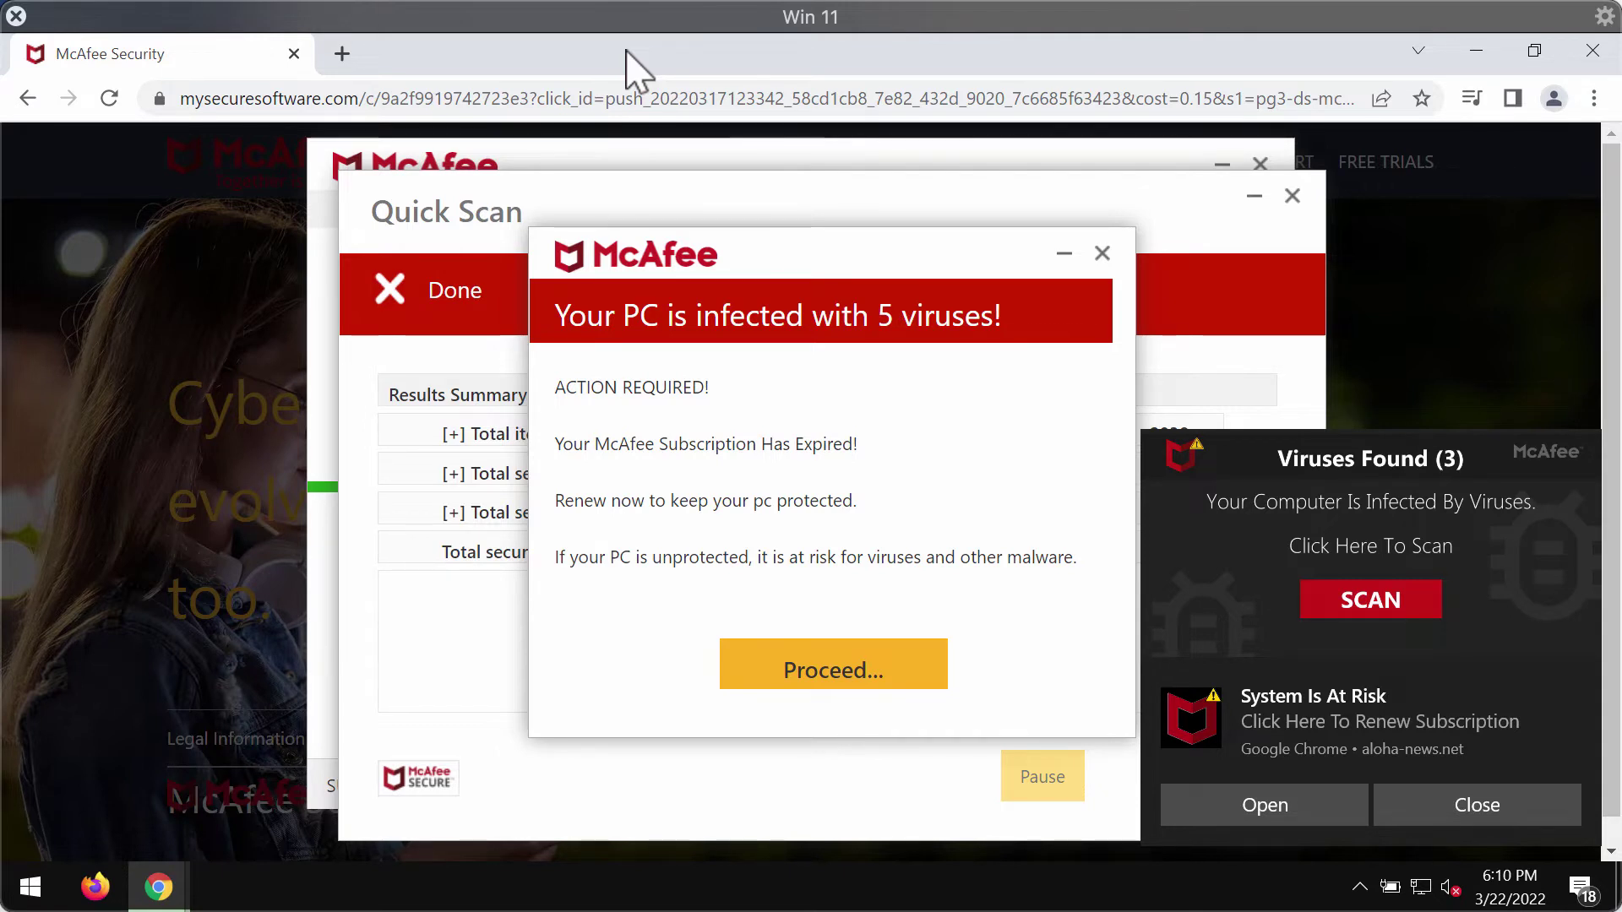
pyautogui.moveTo(1610, 481)
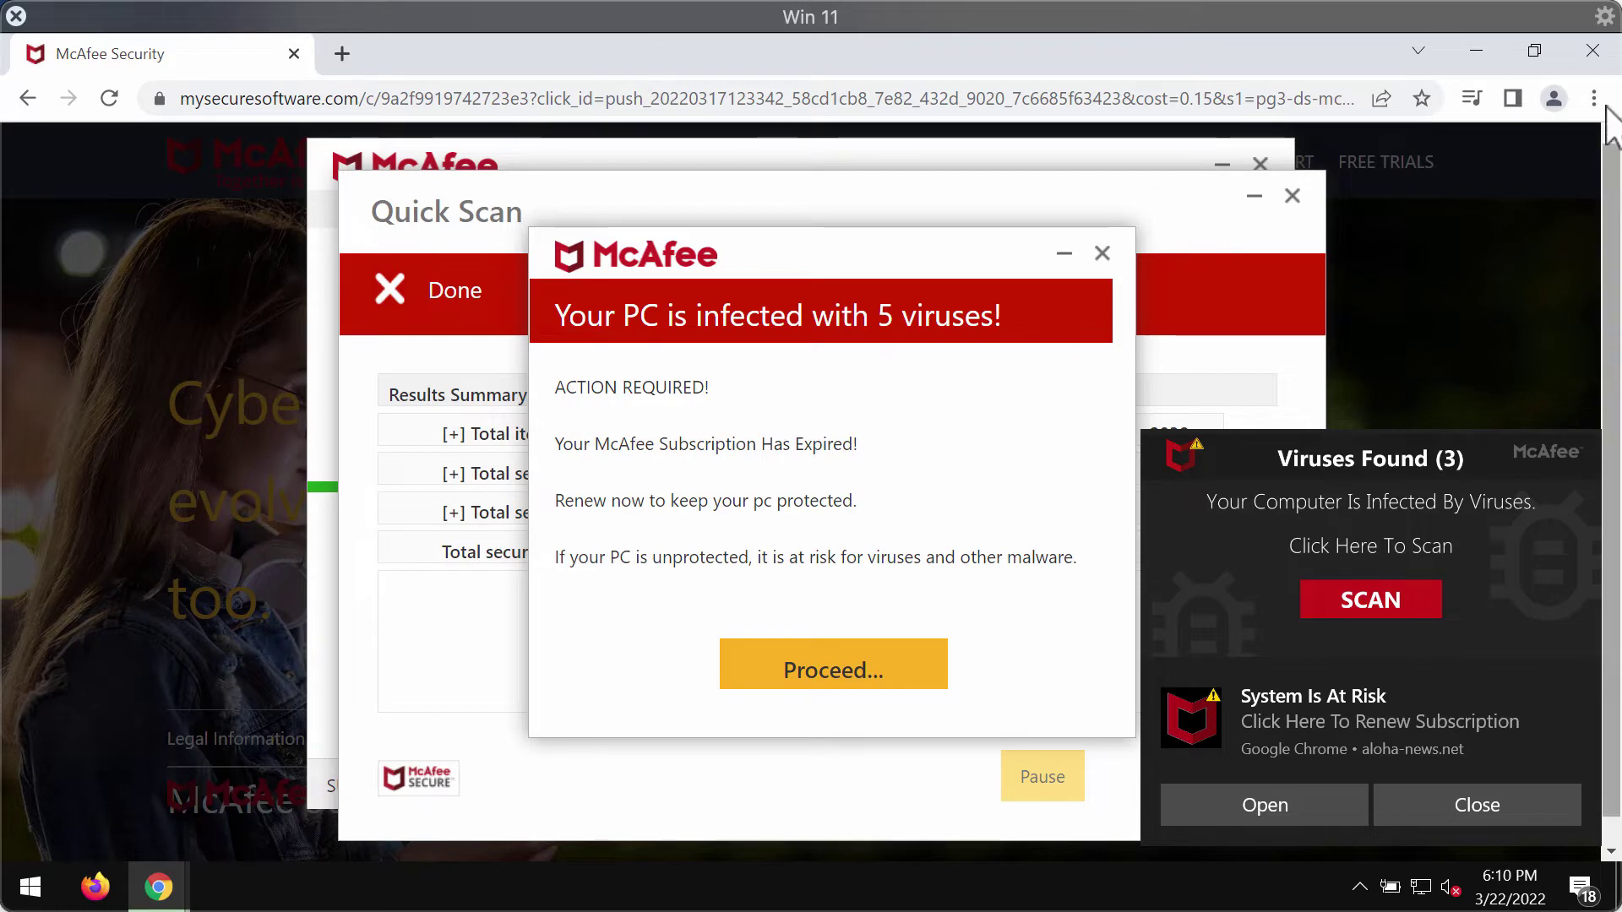
# Reach the Notifications page under Security and Privacy > Site Settings in Chrome settings.
pyautogui.click(1593, 99)
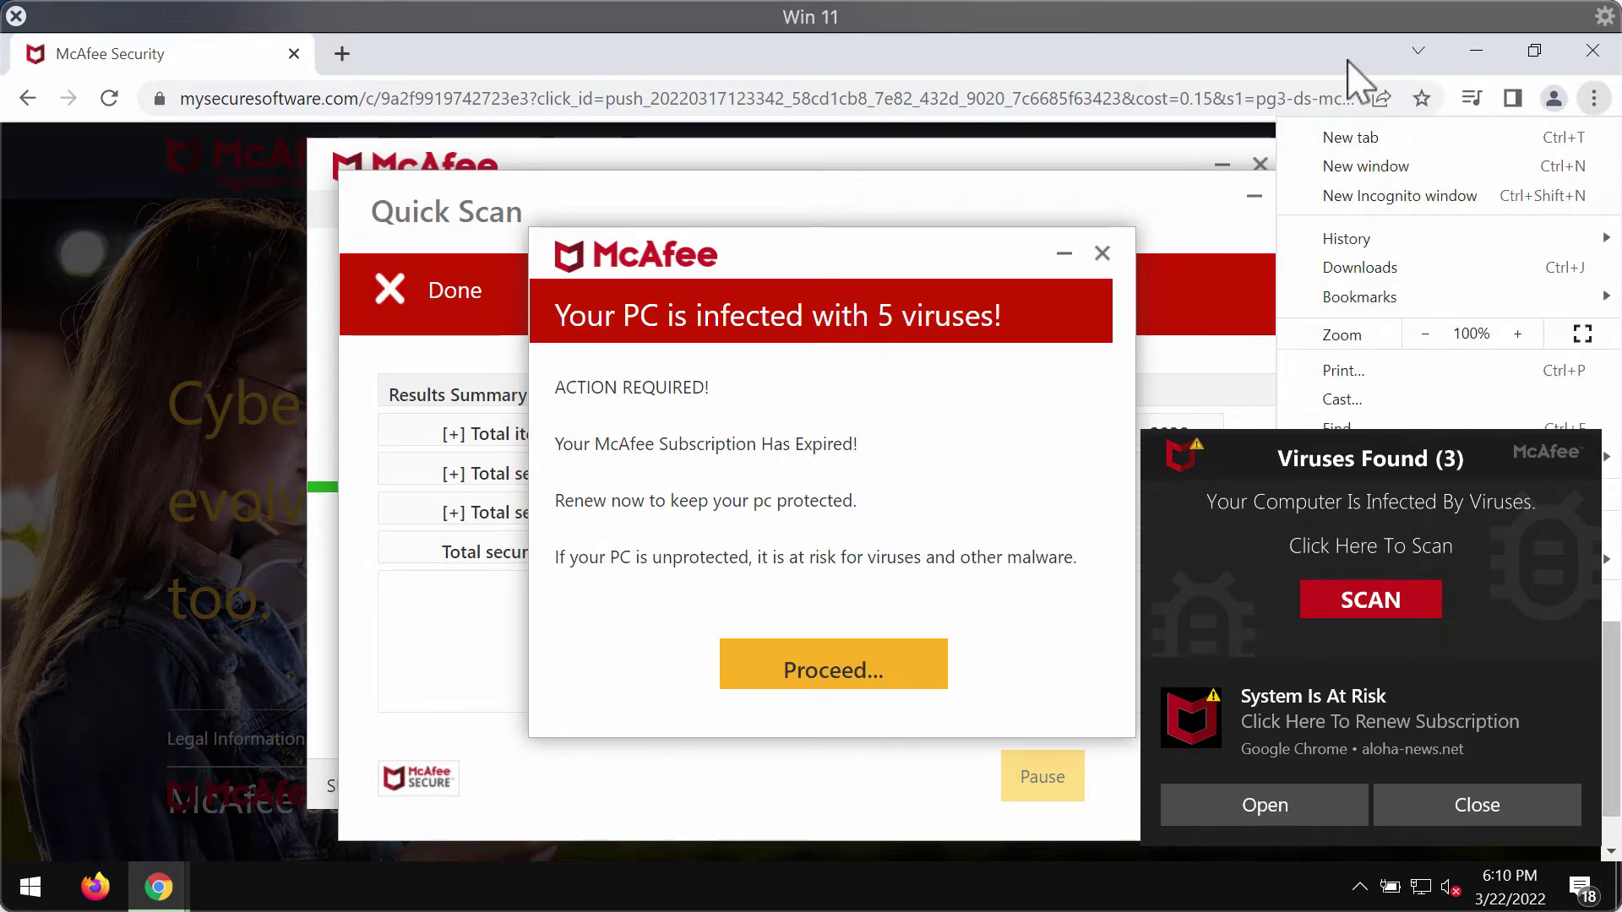
pyautogui.moveTo(1356, 79)
pyautogui.mouseDown()
pyautogui.moveTo(1049, 64)
pyautogui.moveTo(1008, 78)
pyautogui.mouseUp()
pyautogui.click(1152, 126)
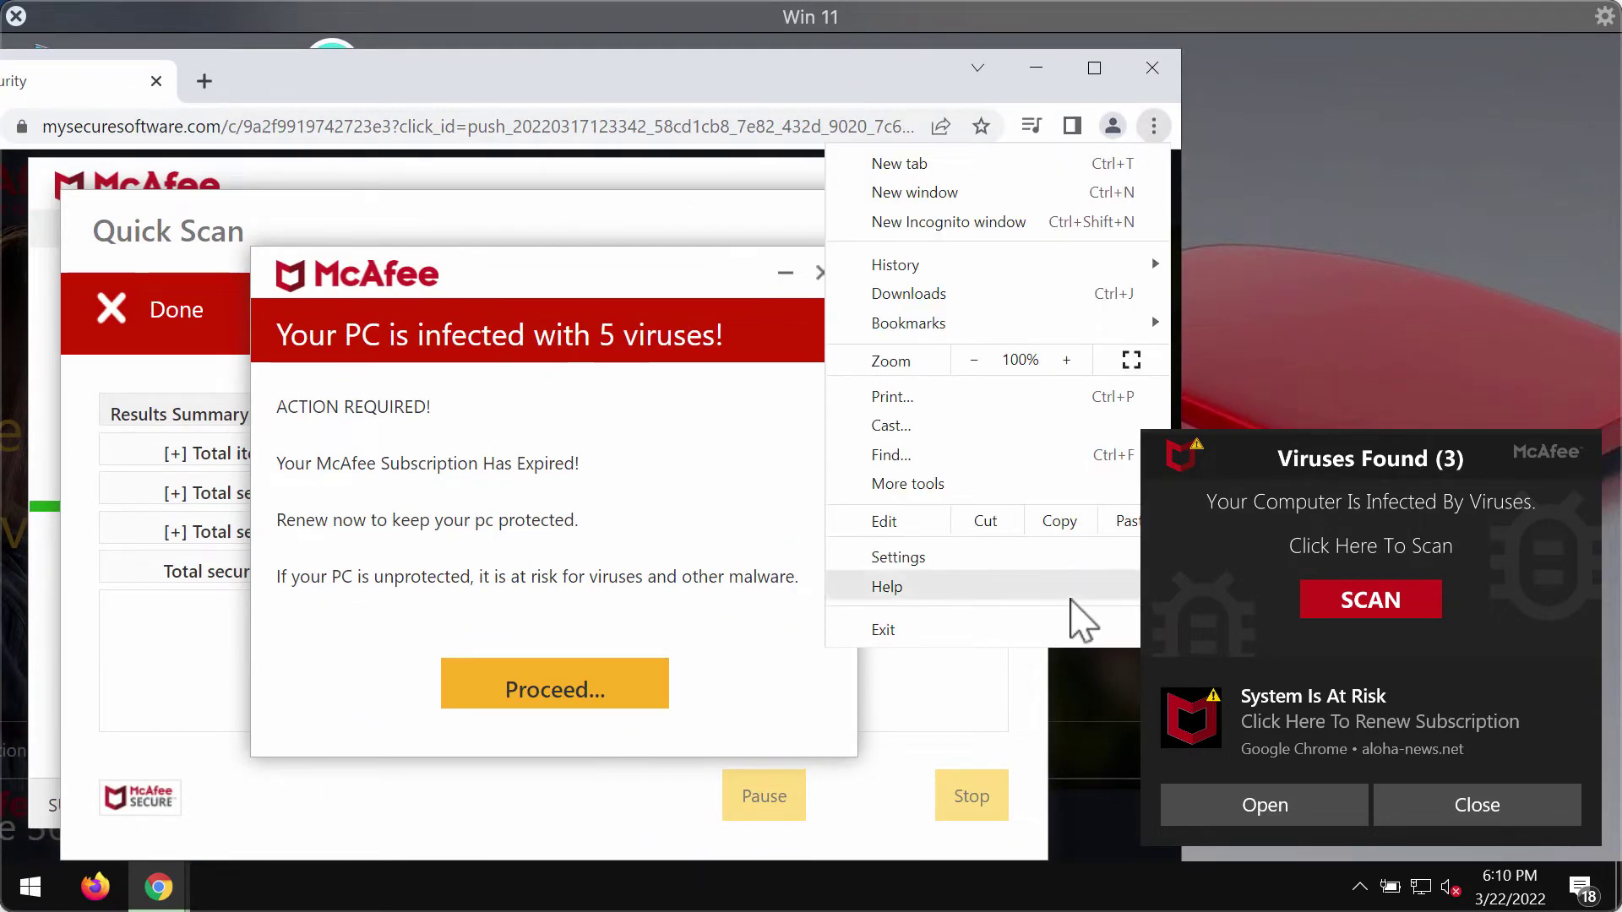
pyautogui.click(964, 557)
pyautogui.moveTo(749, 91); pyautogui.dragTo(937, 99)
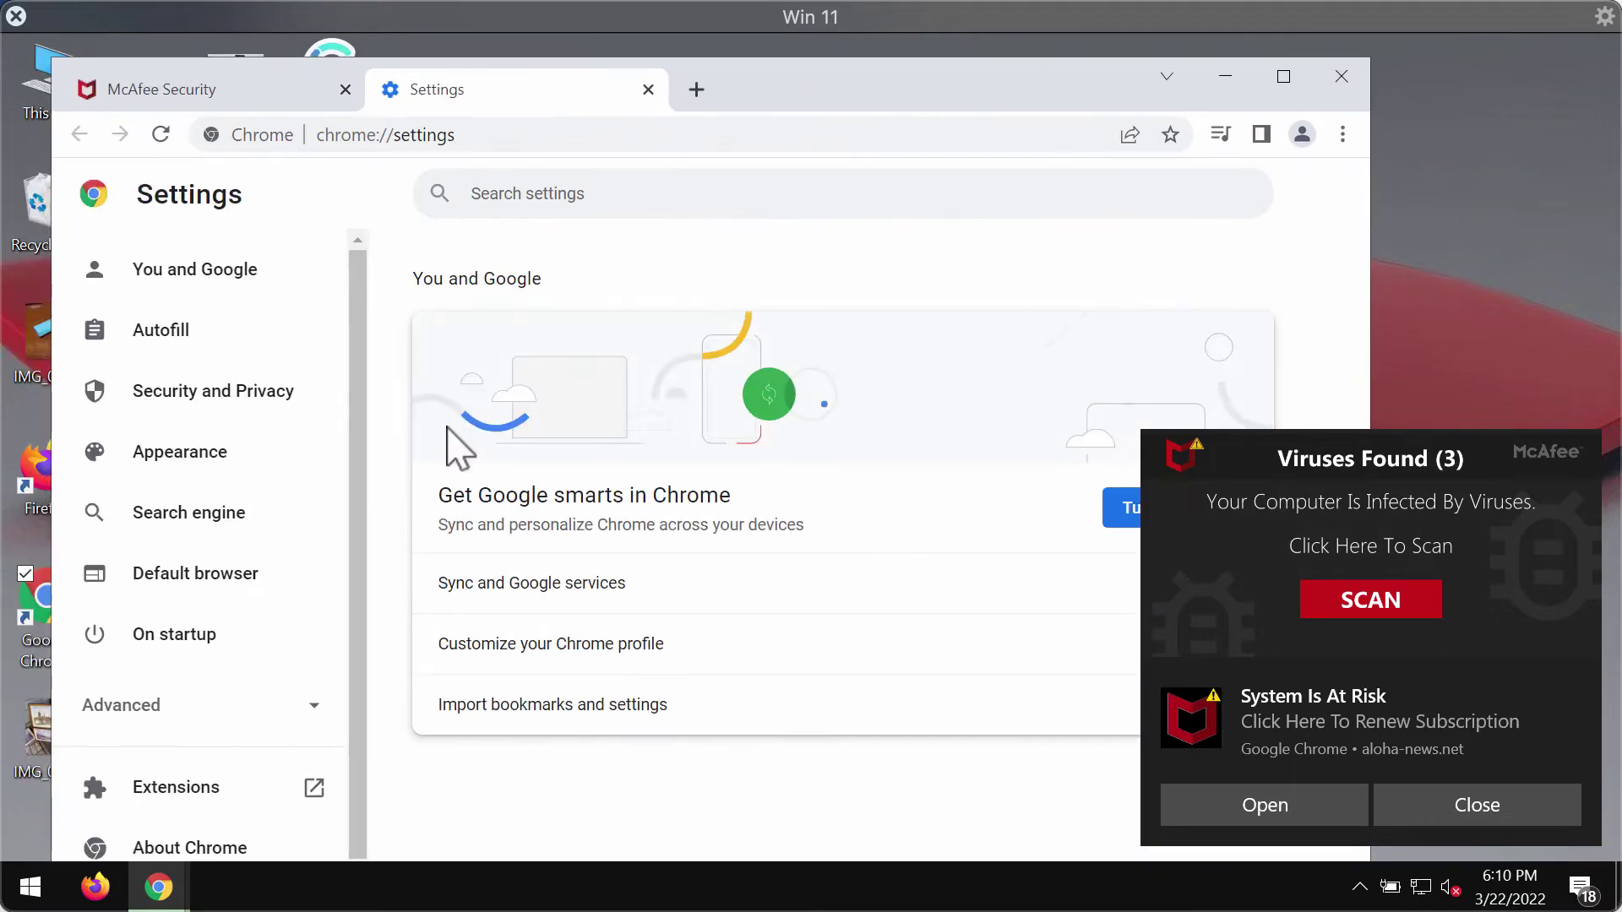
pyautogui.click(181, 417)
pyautogui.click(652, 770)
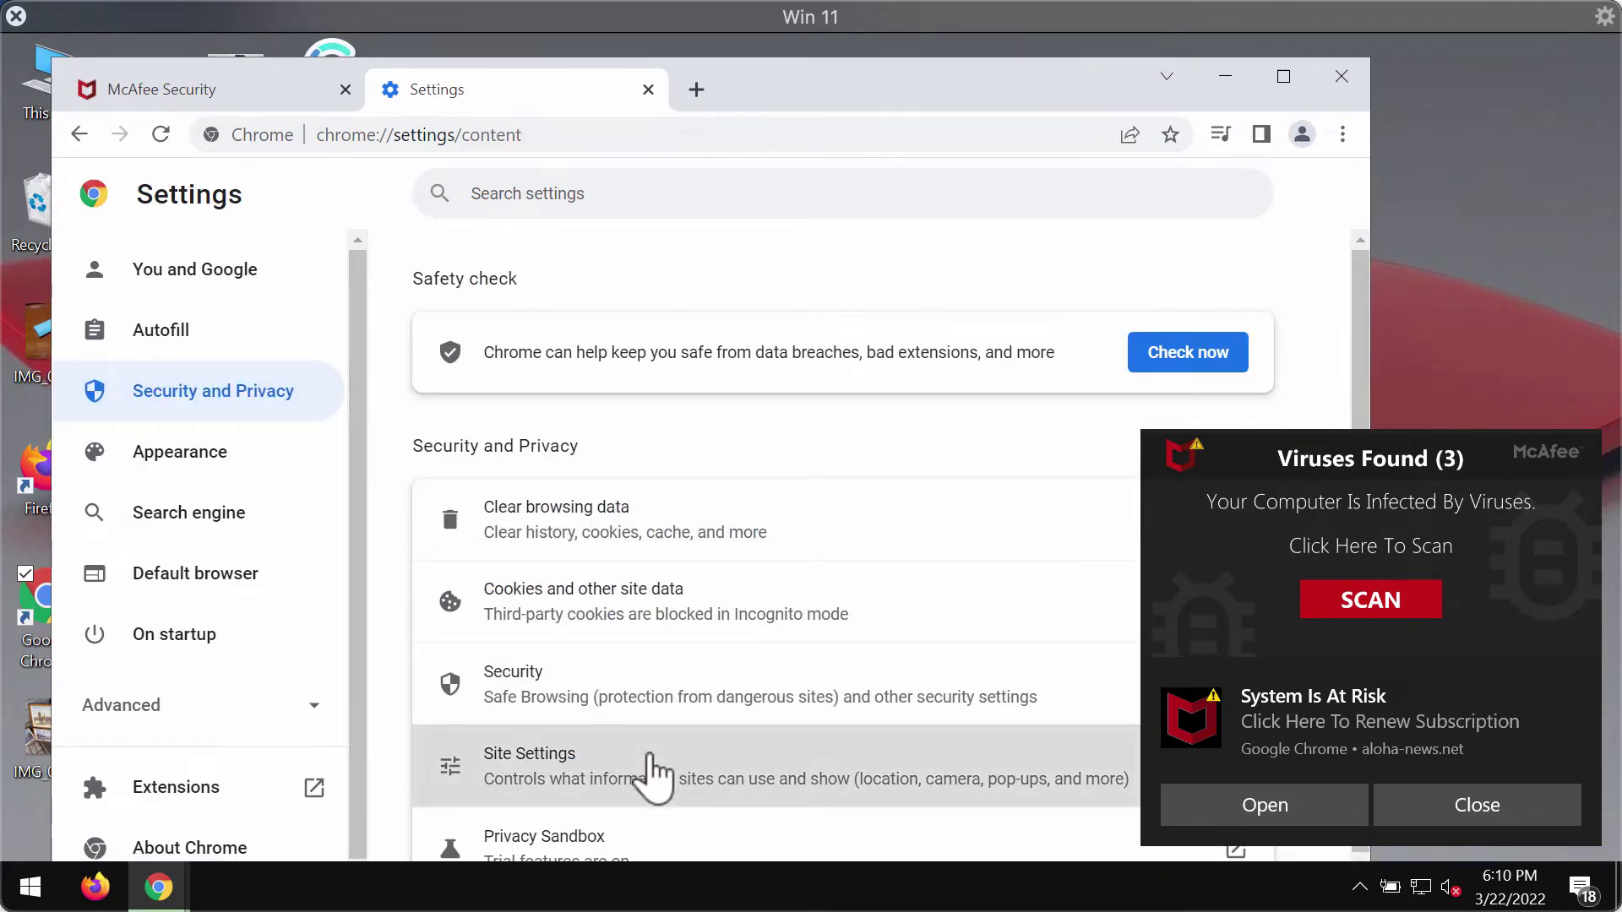
pyautogui.moveTo(939, 91)
pyautogui.mouseDown()
pyautogui.moveTo(1064, 82)
pyautogui.moveTo(871, 98)
pyautogui.mouseUp()
pyautogui.scroll(-5, 993, 425)
pyautogui.click(736, 736)
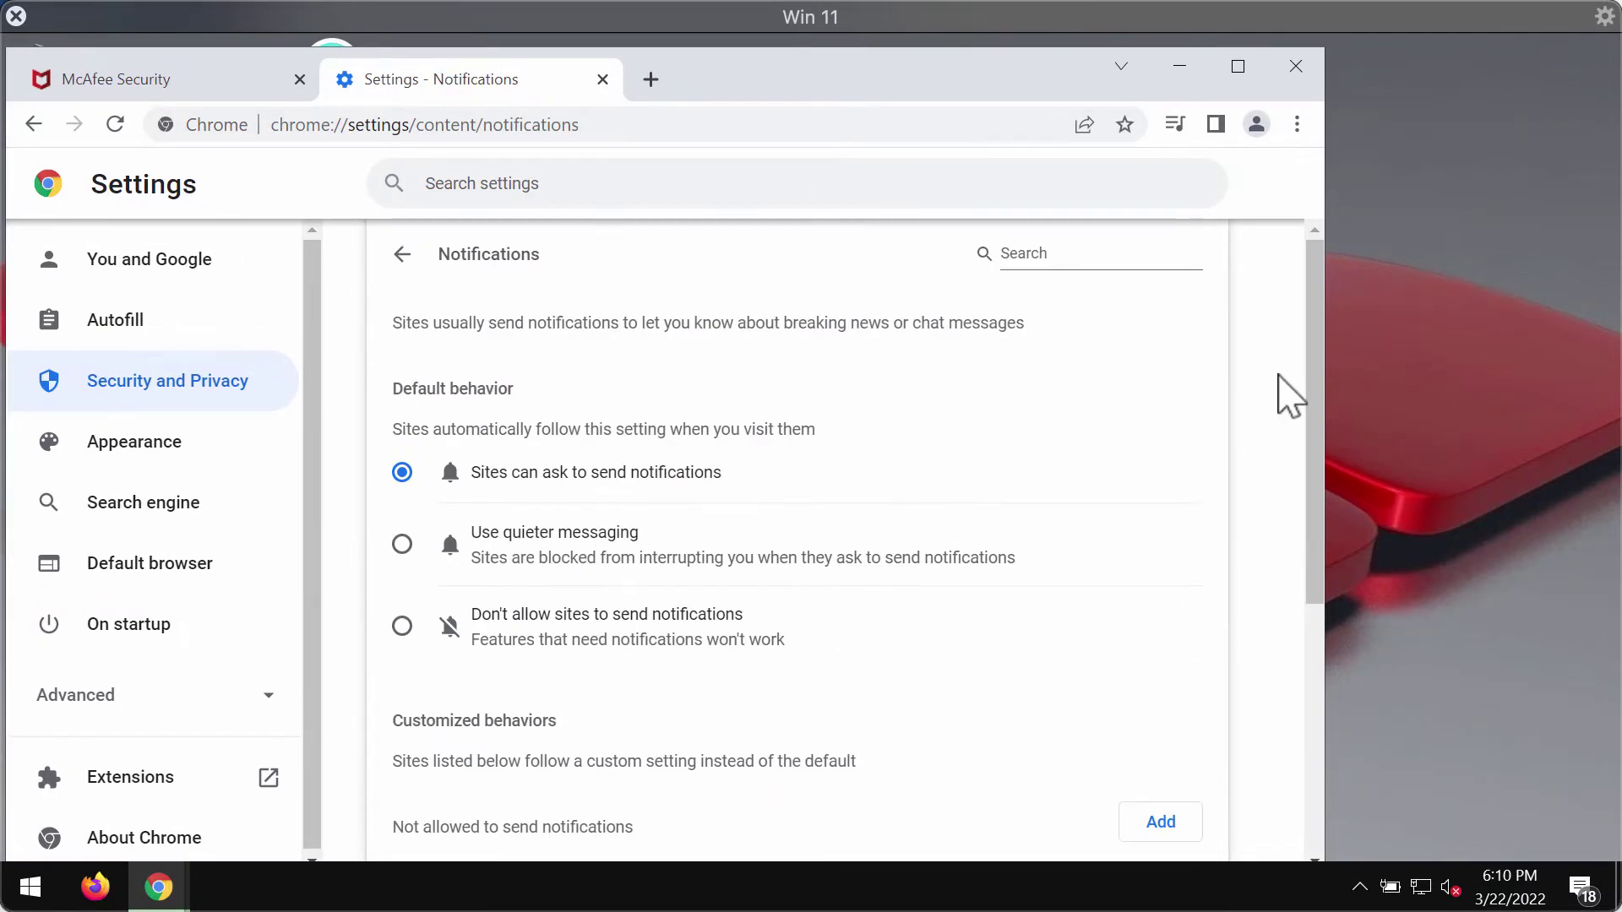
pyautogui.moveTo(1315, 369); pyautogui.dragTo(1276, 622)
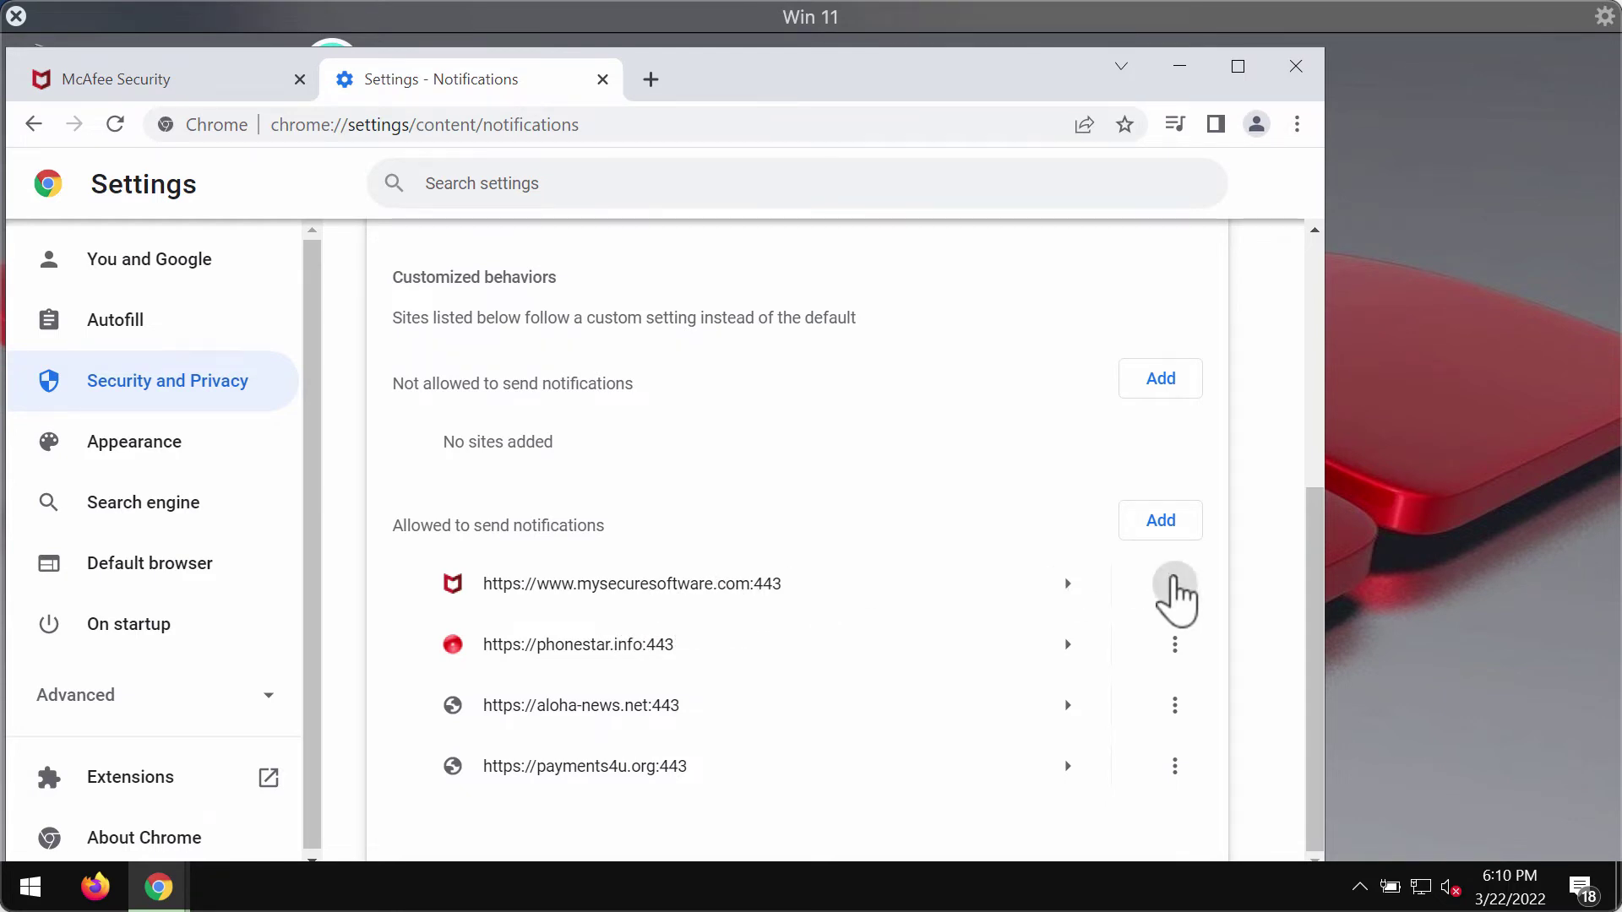
# Remove mysecuresoftware.com from the sites allowed to send notifications.
pyautogui.click(1175, 585)
pyautogui.click(1113, 674)
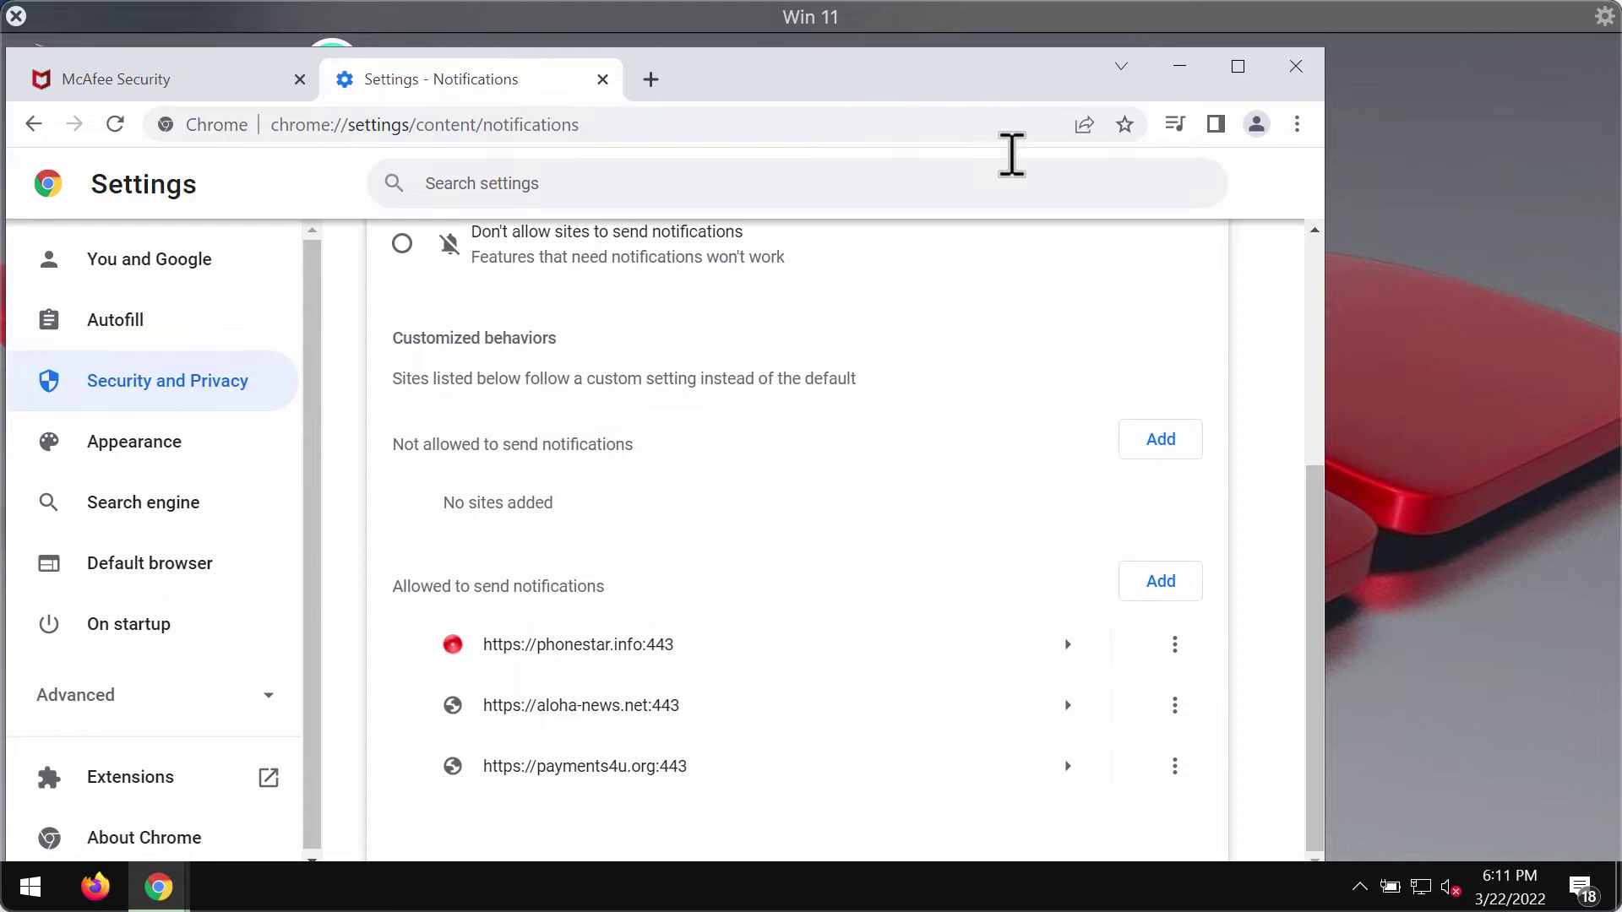
pyautogui.moveTo(1014, 91); pyautogui.dragTo(1166, 76)
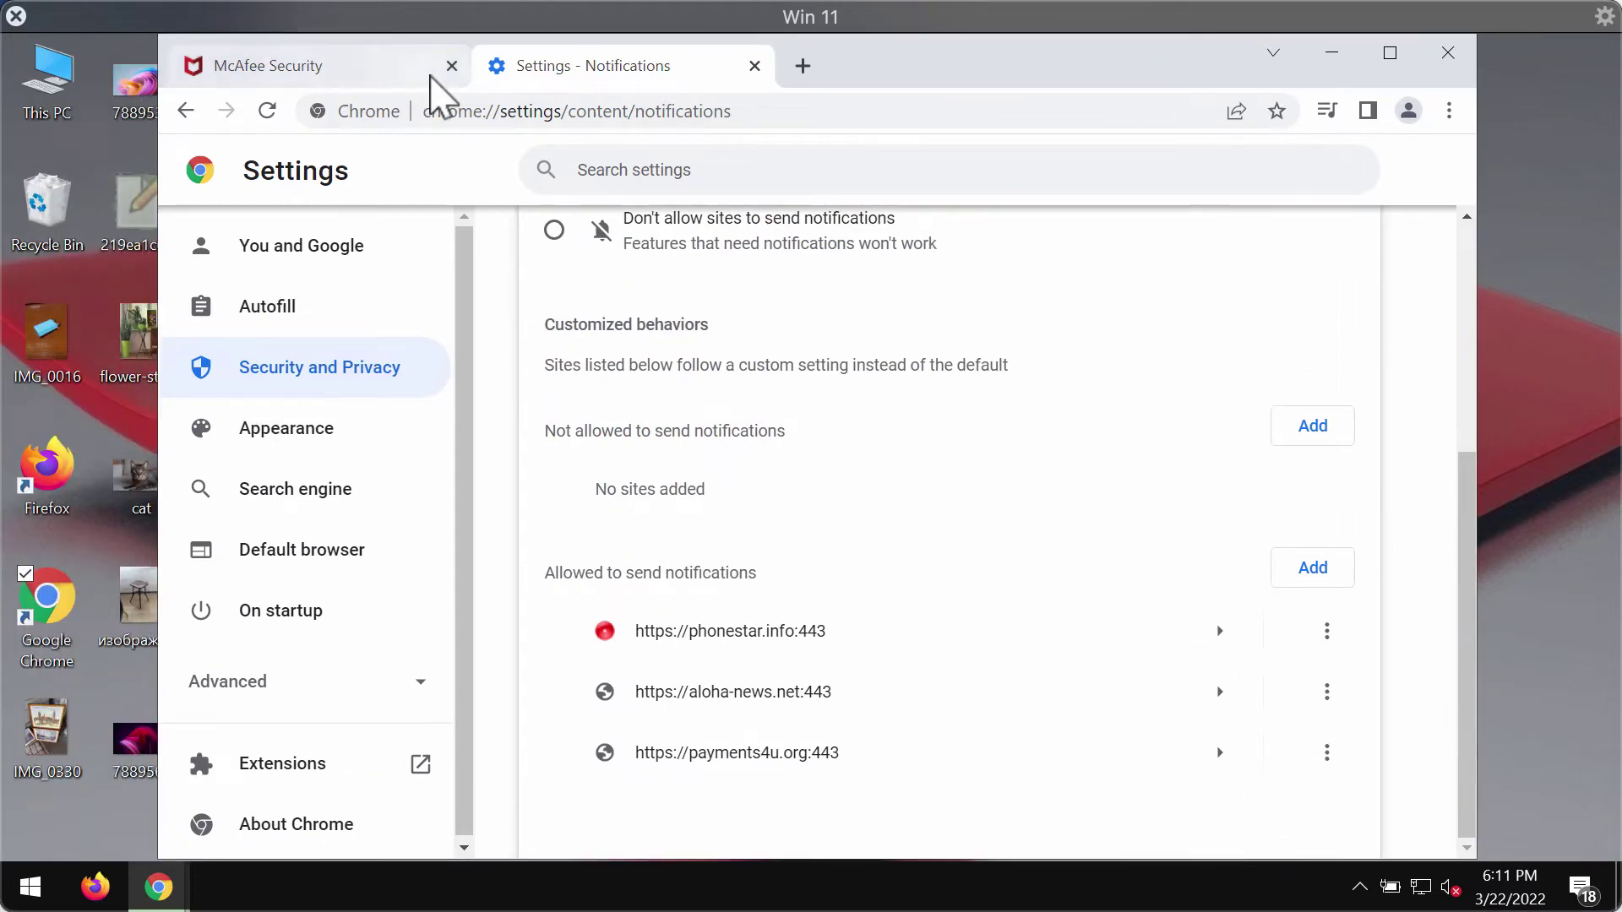
# Close the settings tab and load combocleaner.com in a new tab.
pyautogui.click(753, 65)
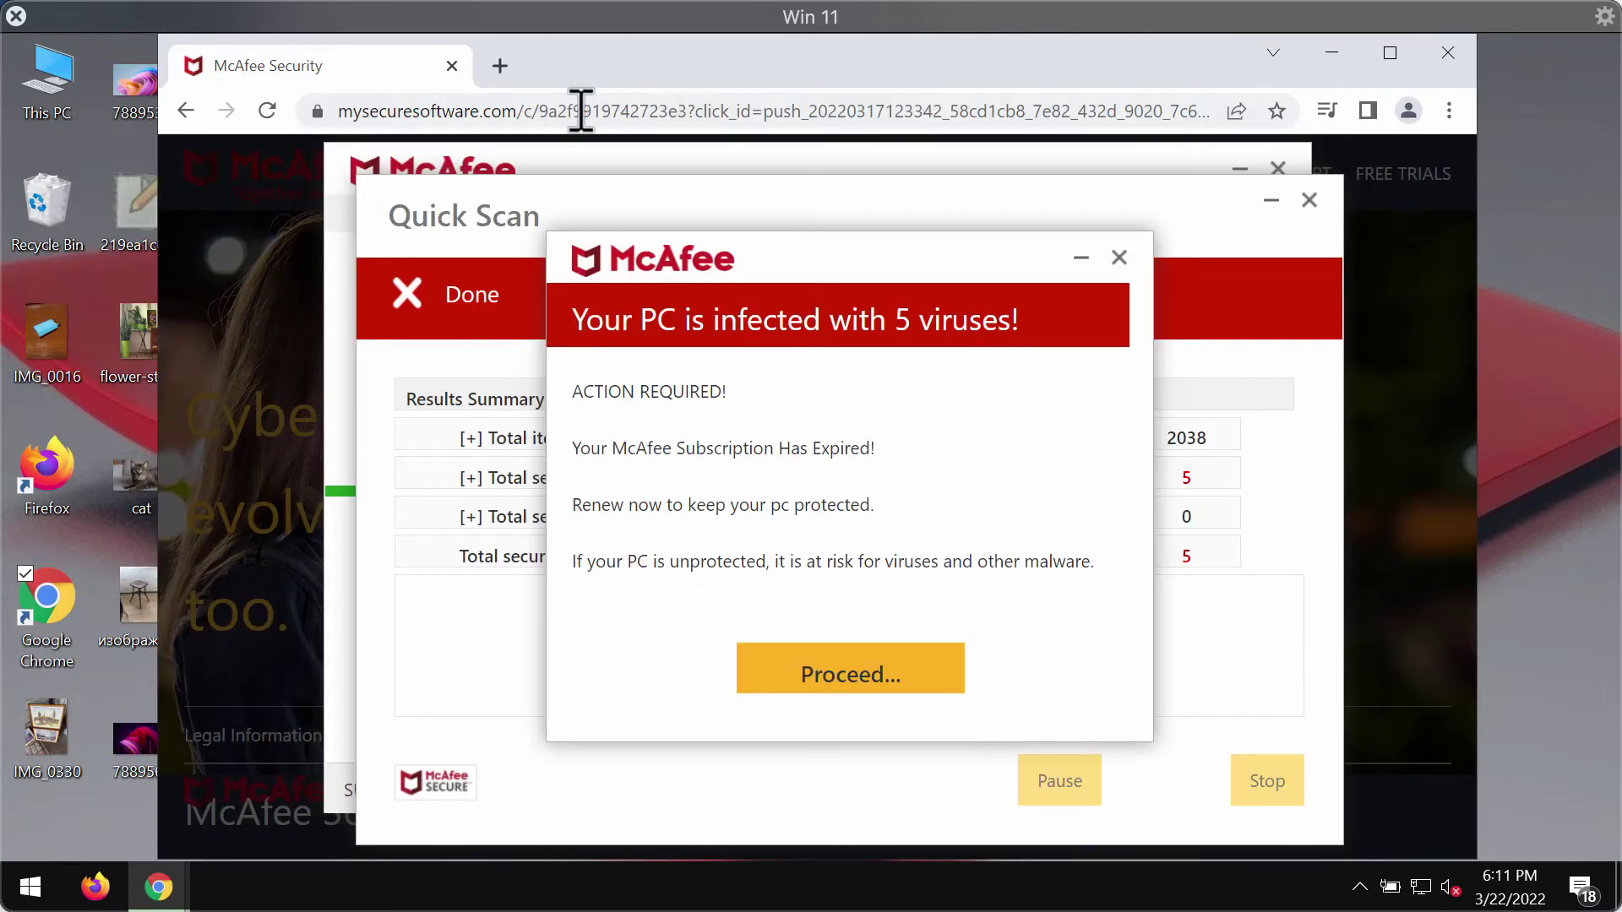
pyautogui.click(499, 64)
pyautogui.write('combocleaner.com')
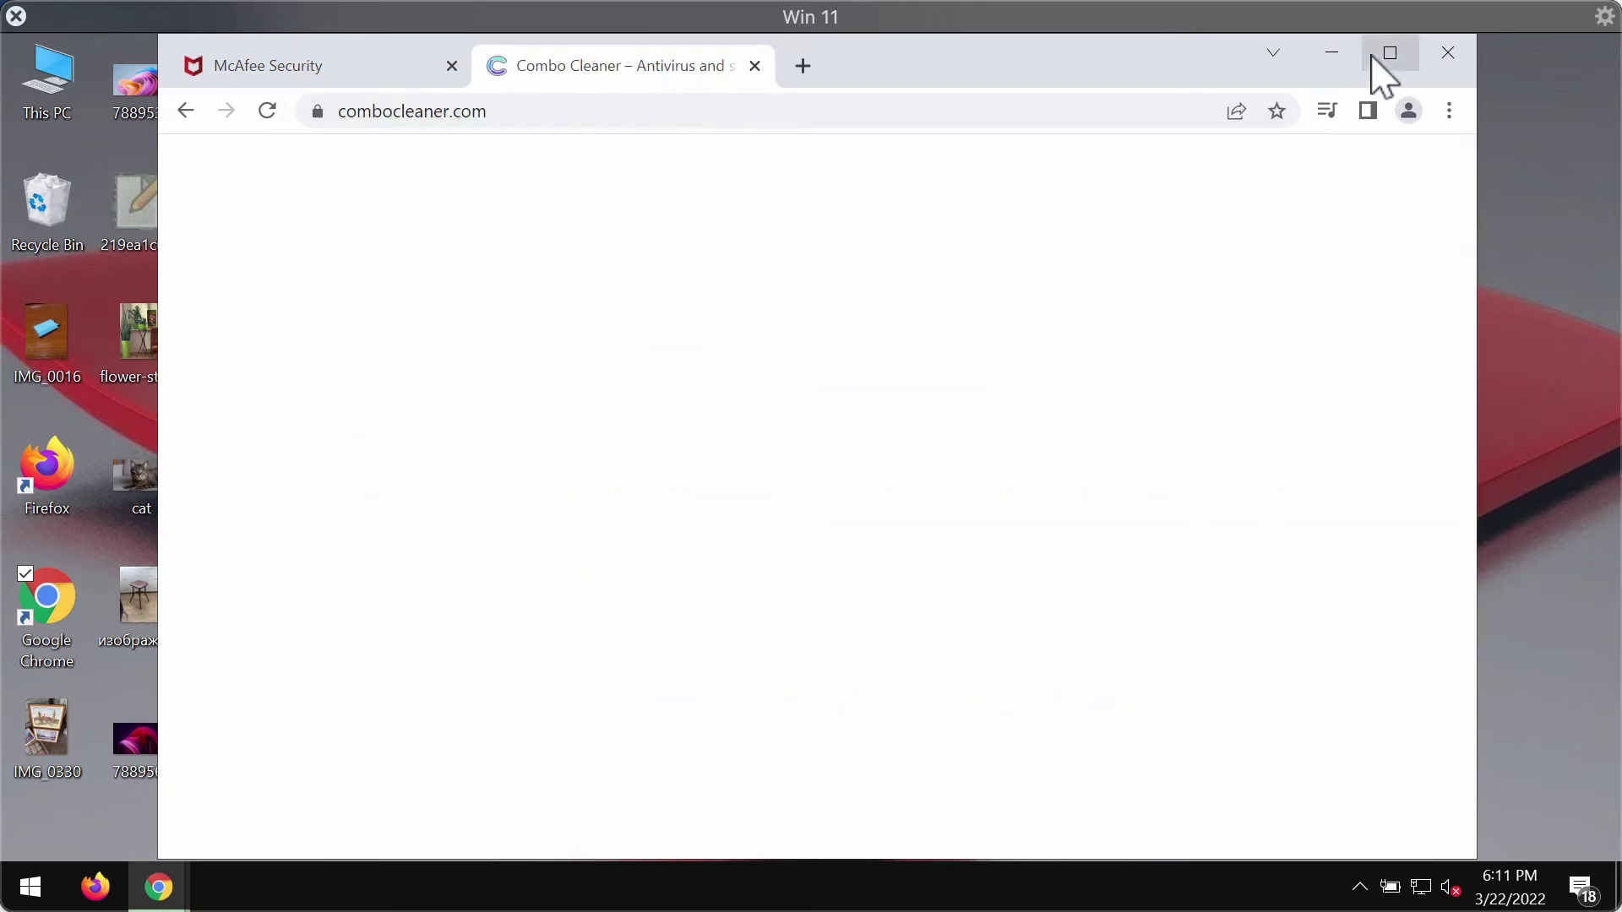
pyautogui.click(1389, 52)
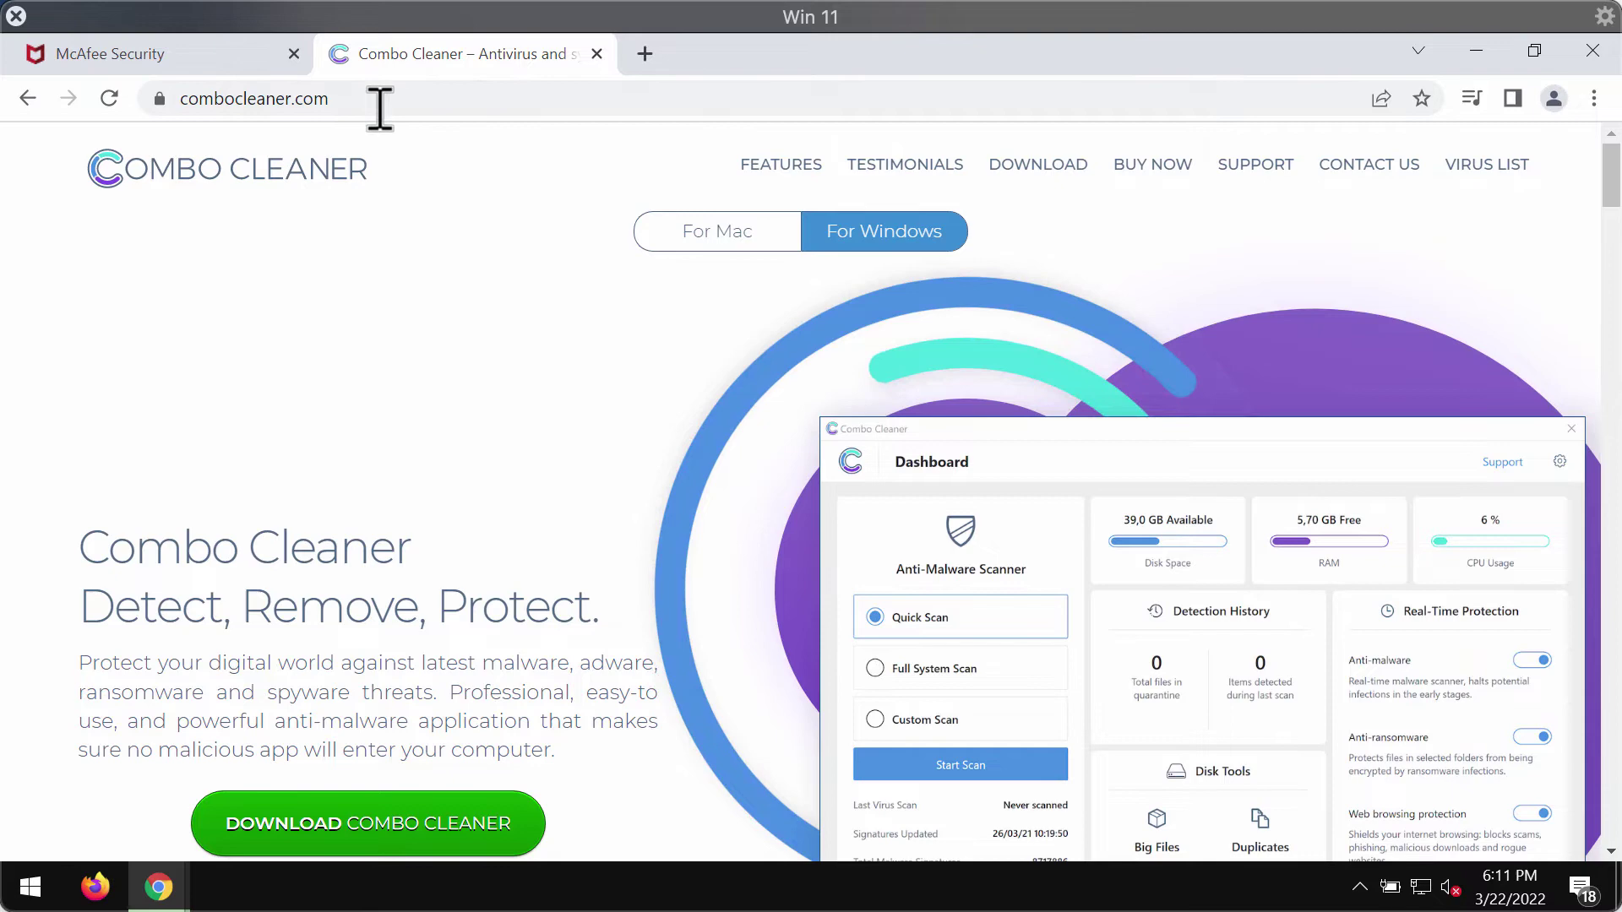
pyautogui.click(240, 99)
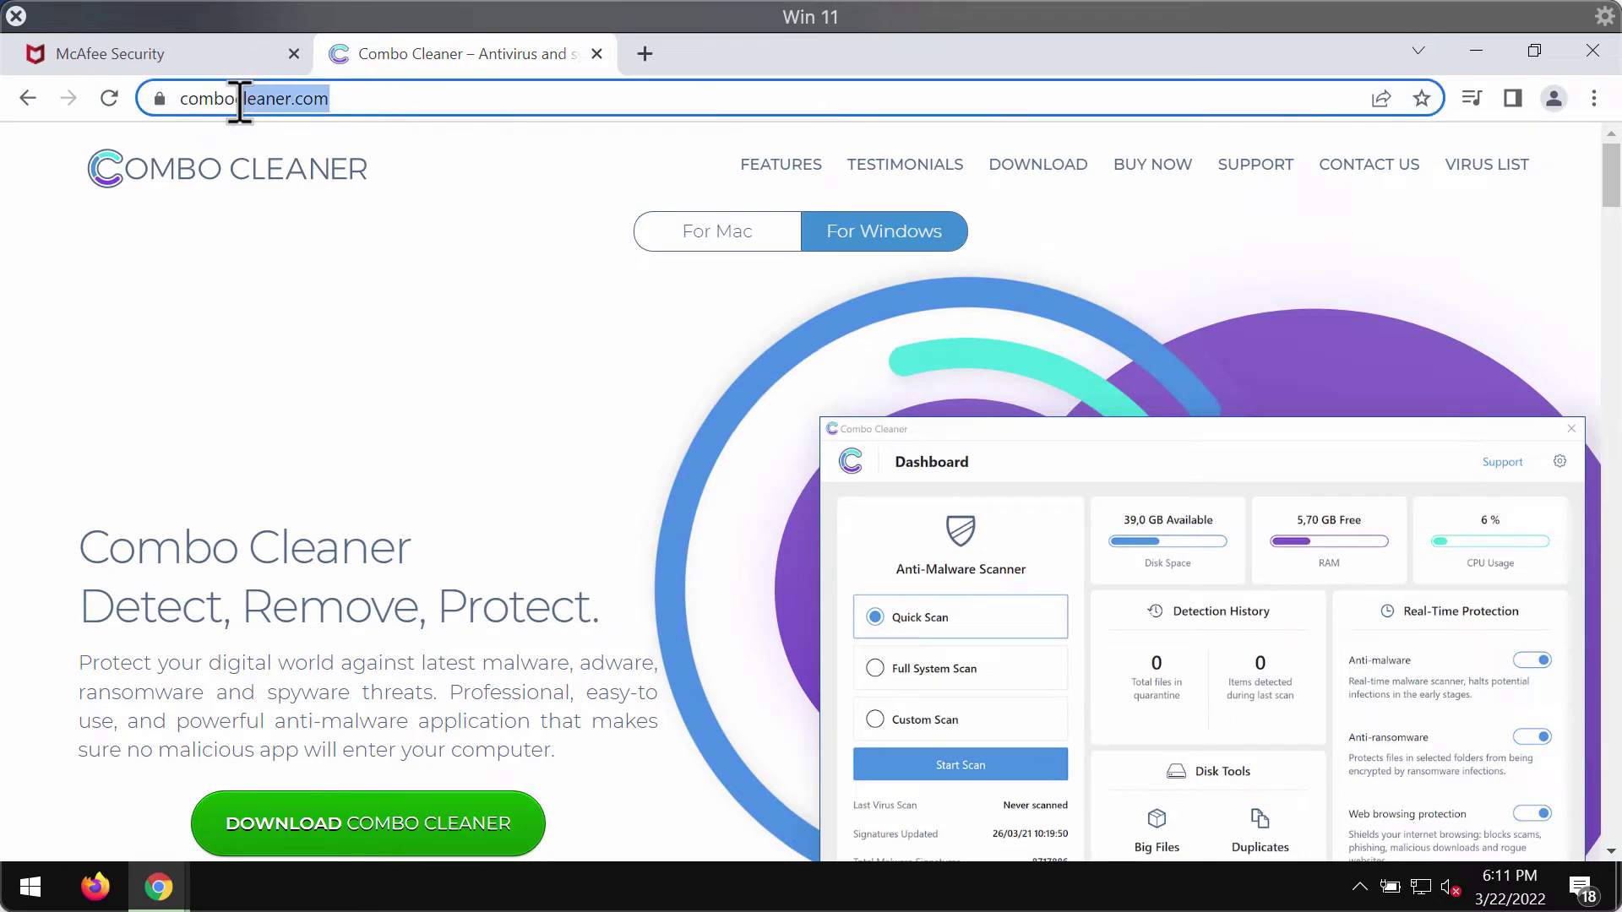
pyautogui.click(459, 100)
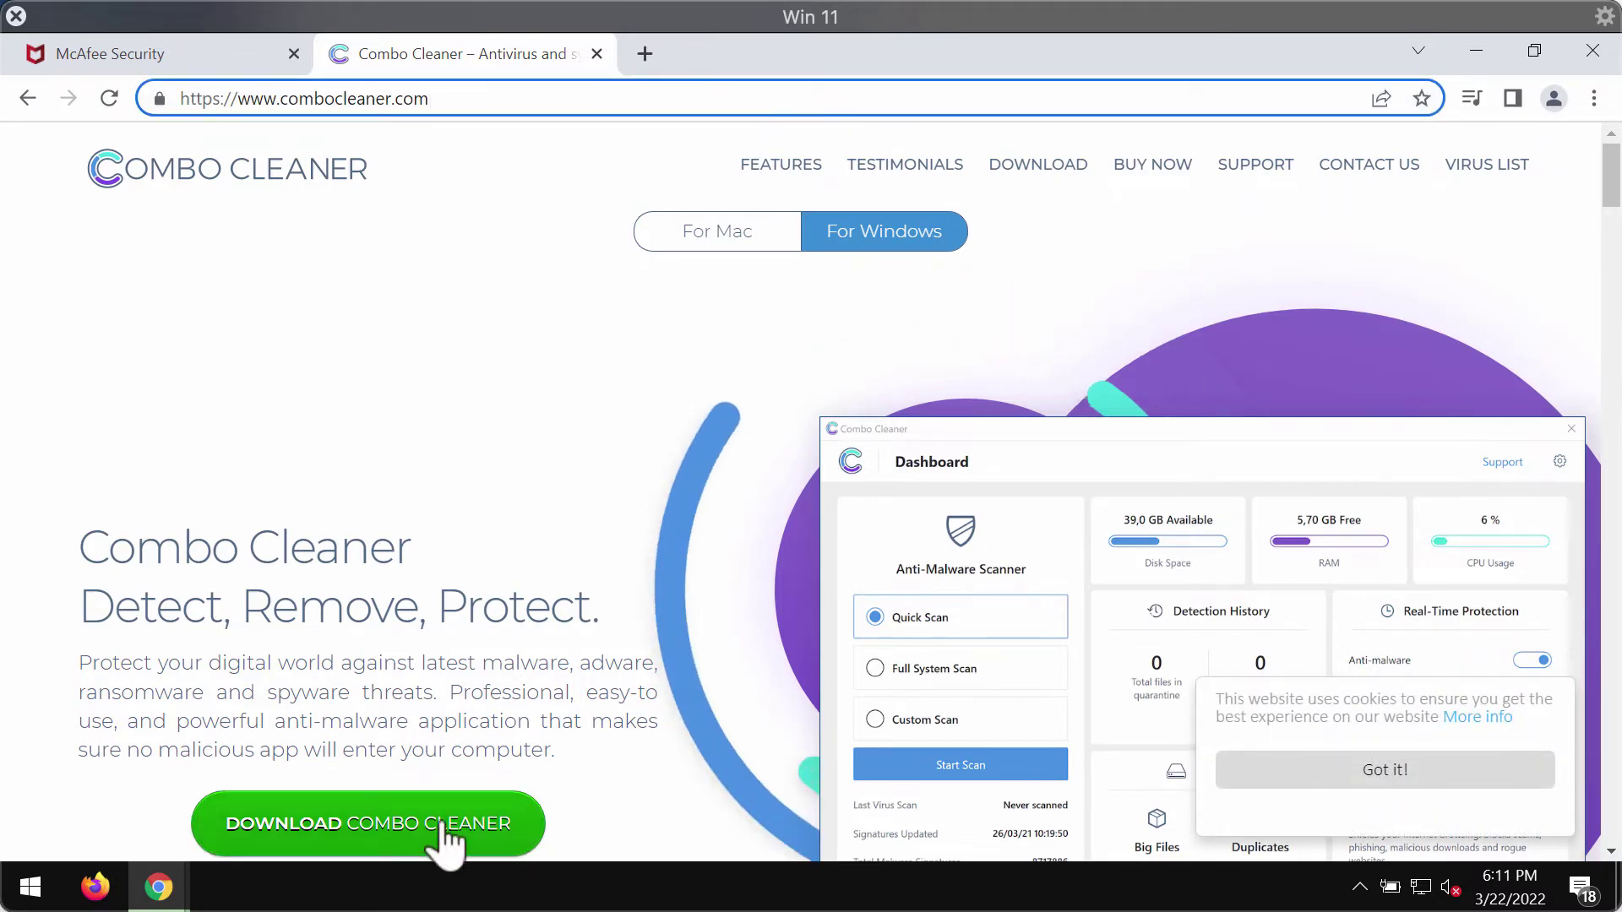
pyautogui.scroll(-4, 472, 821)
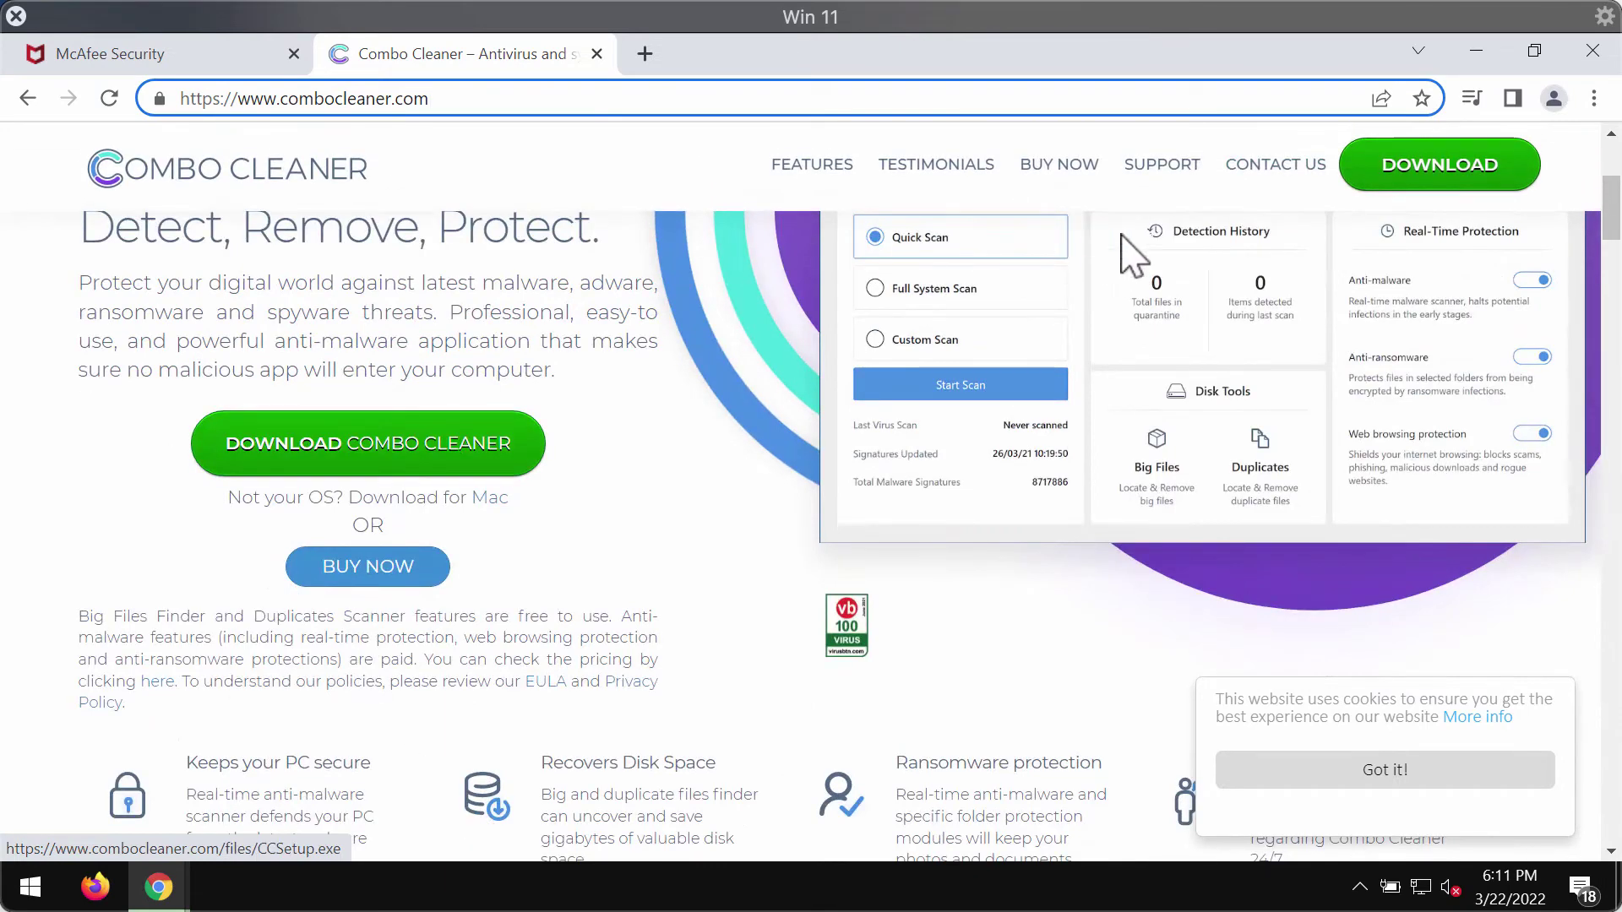
# Minimize Chrome and launch Combo Cleaner from its desktop icon.
pyautogui.click(1474, 51)
pyautogui.doubleClick(306, 83)
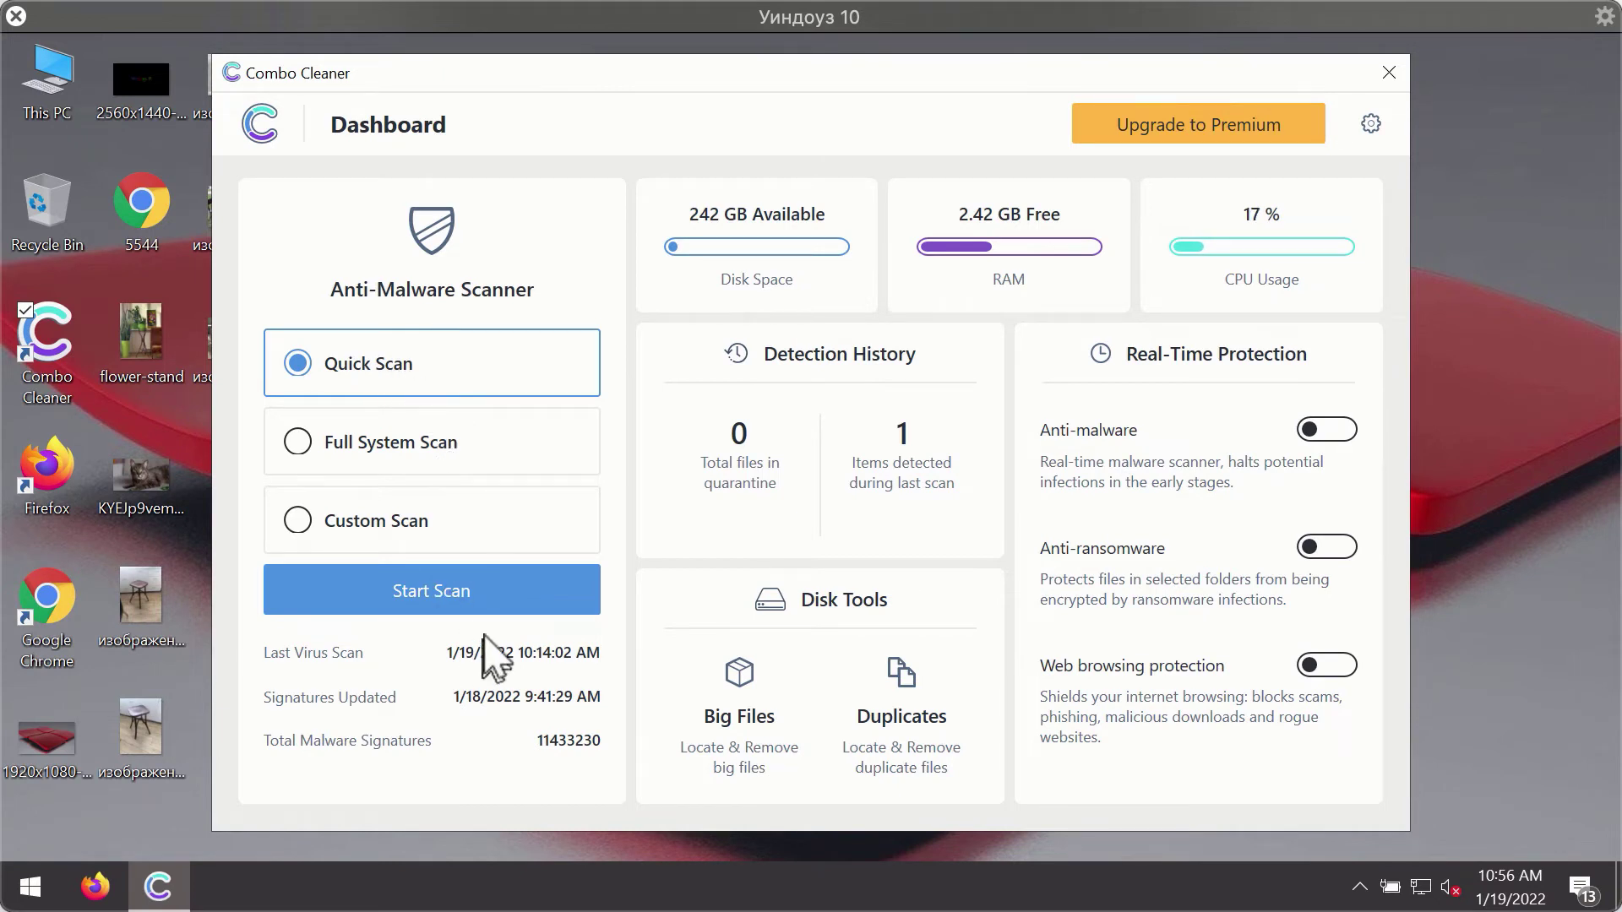
# Start a Quick Scan from the Combo Cleaner dashboard.
pyautogui.click(487, 598)
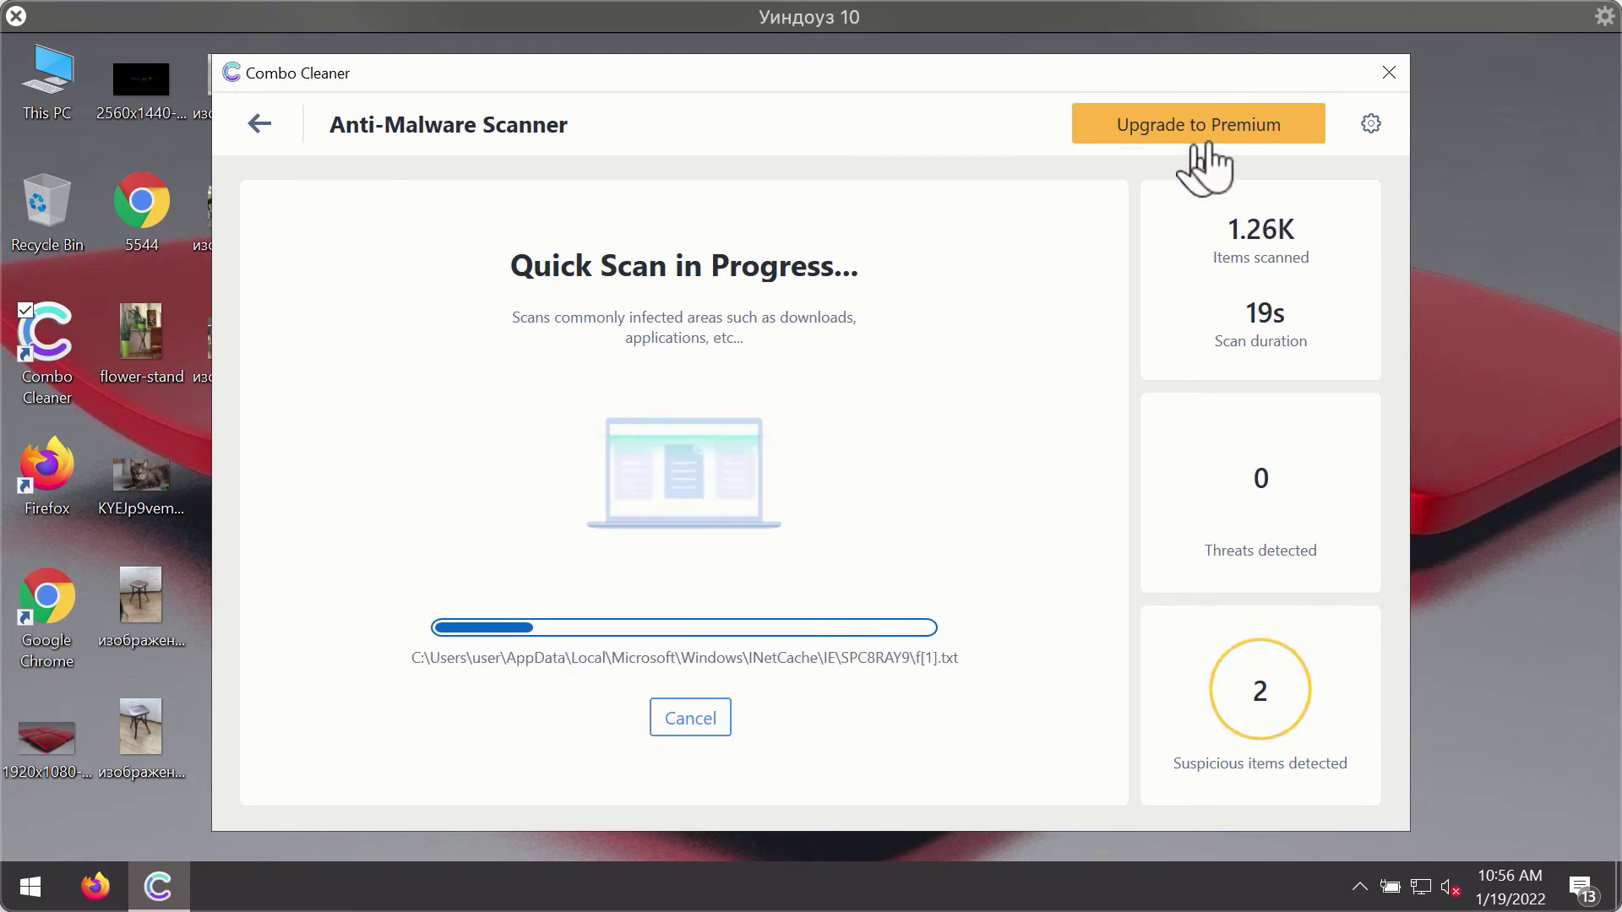
# View the Anti-Ransomware page in Combo Cleaner's settings.
pyautogui.click(1370, 124)
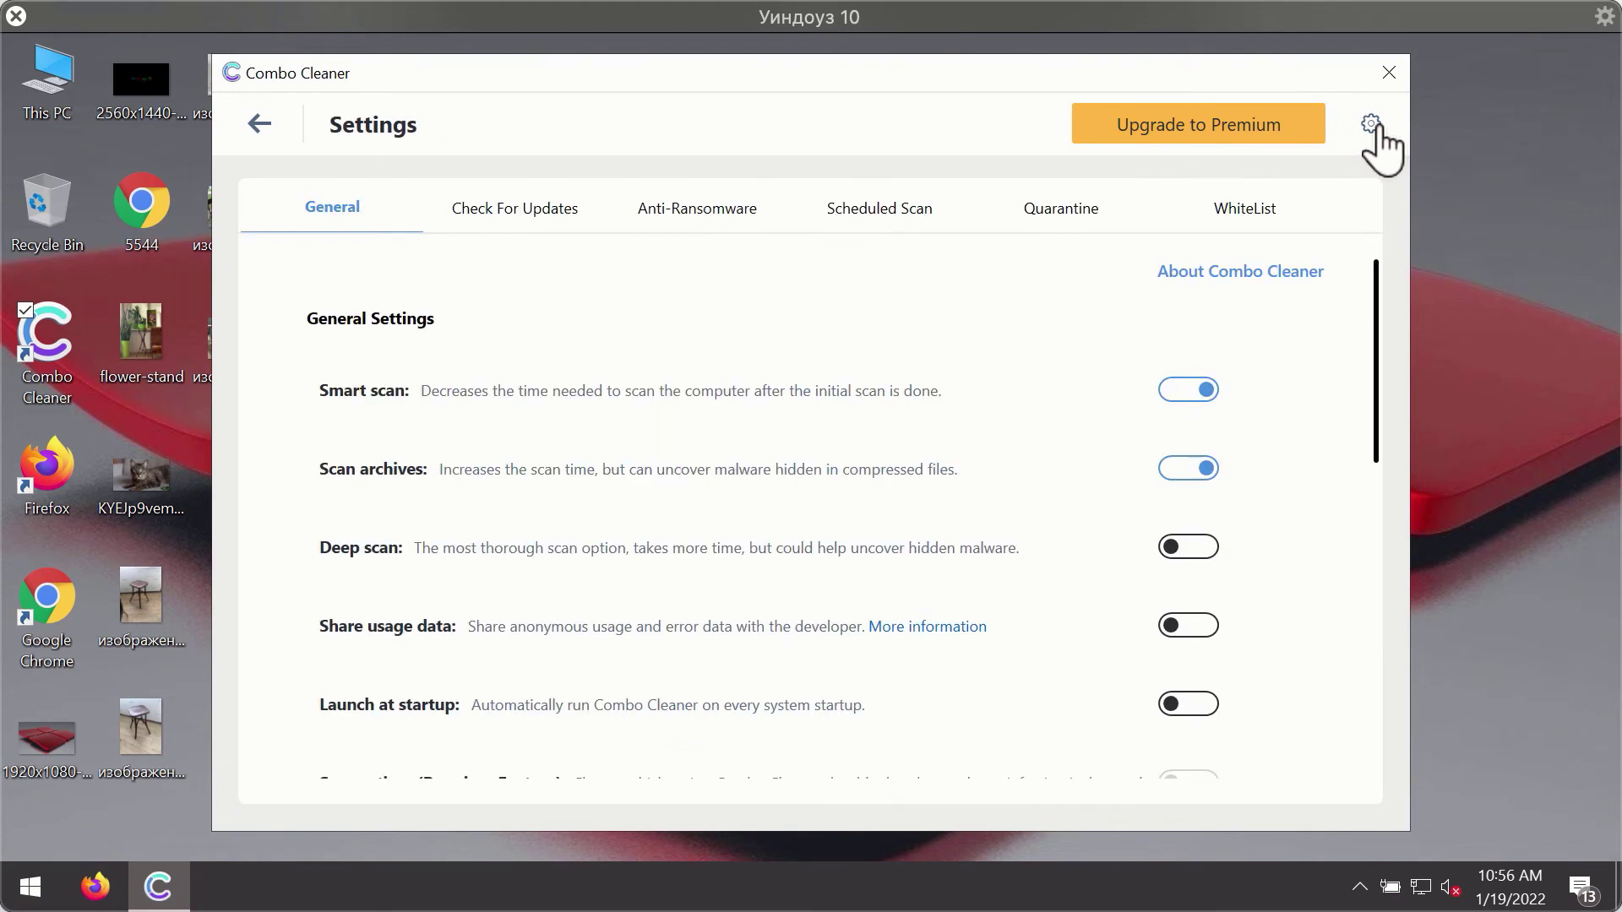
pyautogui.click(683, 228)
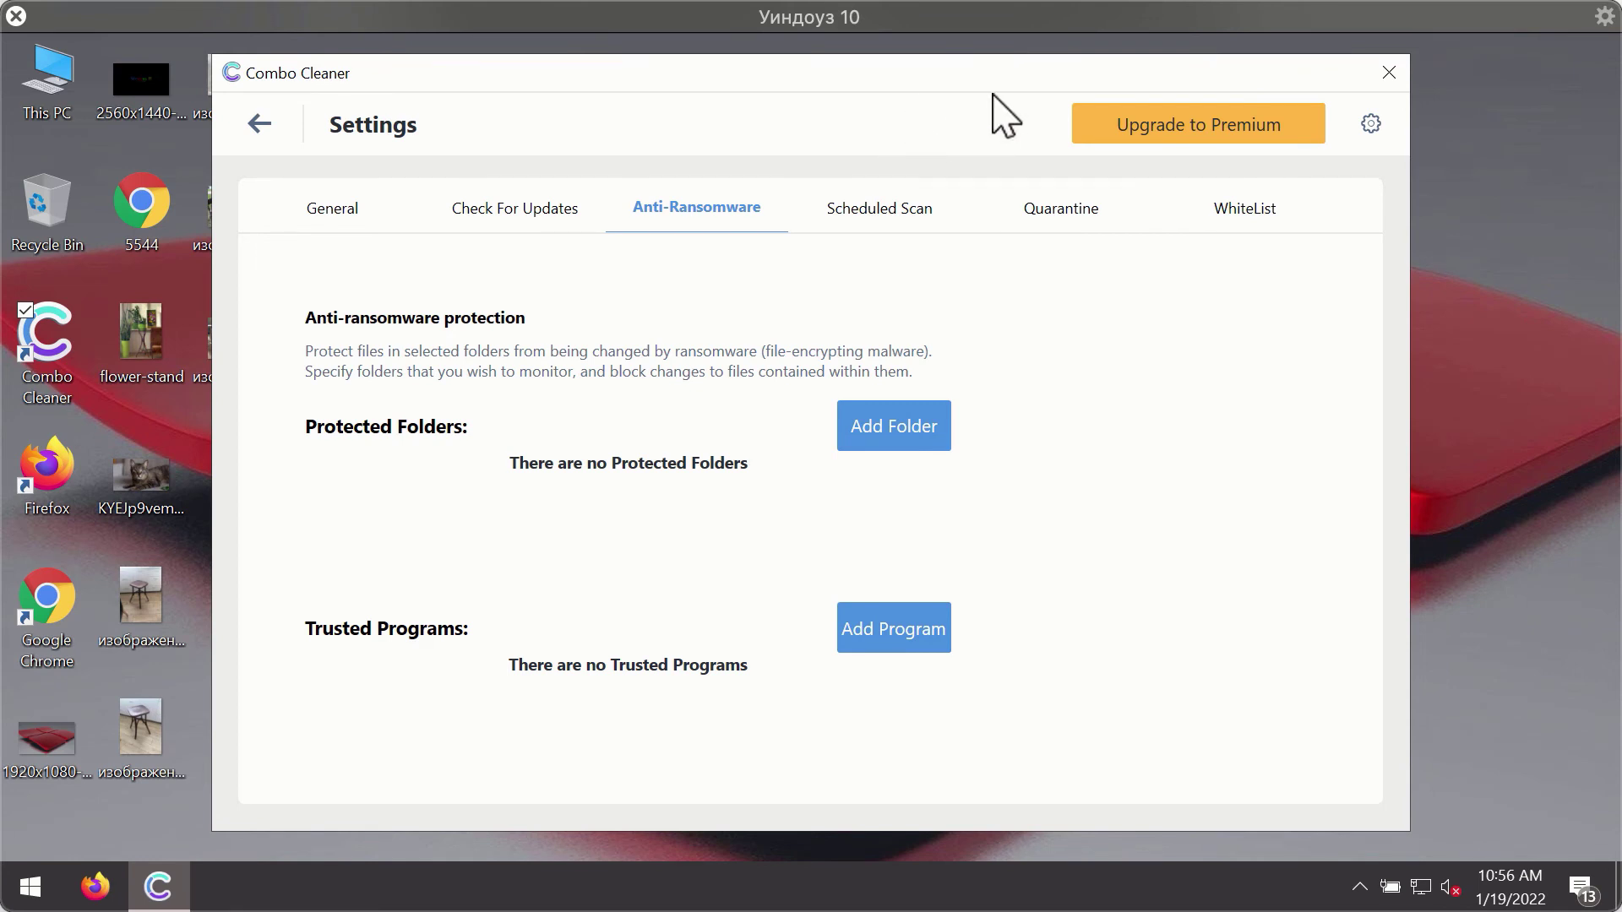
# Return to the running quick scan and cancel it, confirming with Yes.
pyautogui.click(260, 124)
pyautogui.click(481, 619)
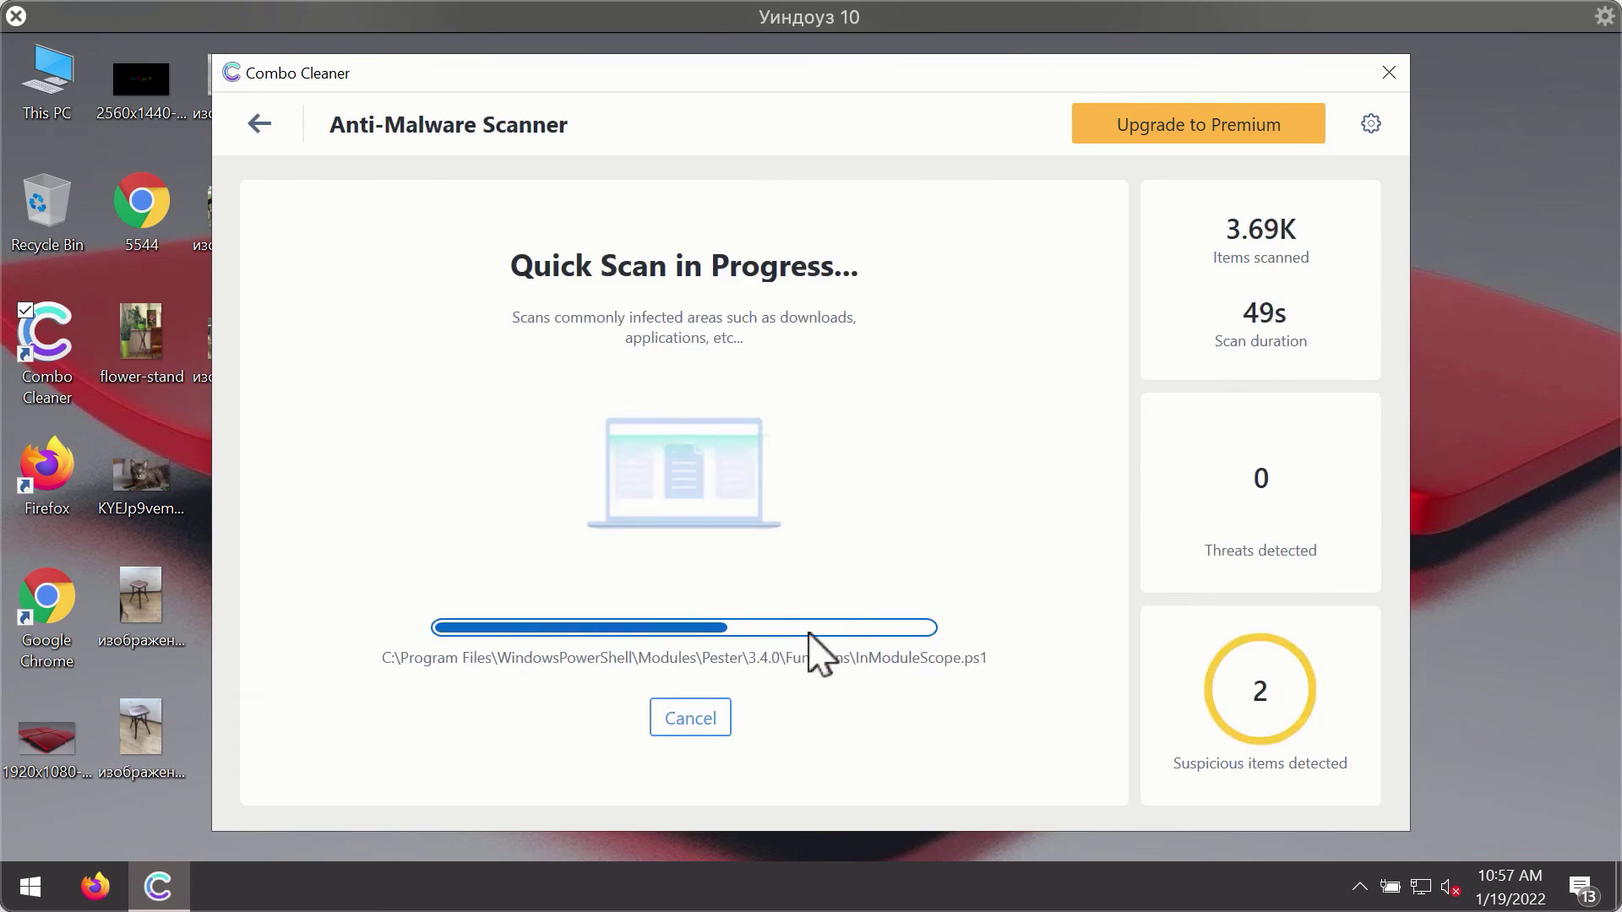
pyautogui.click(711, 721)
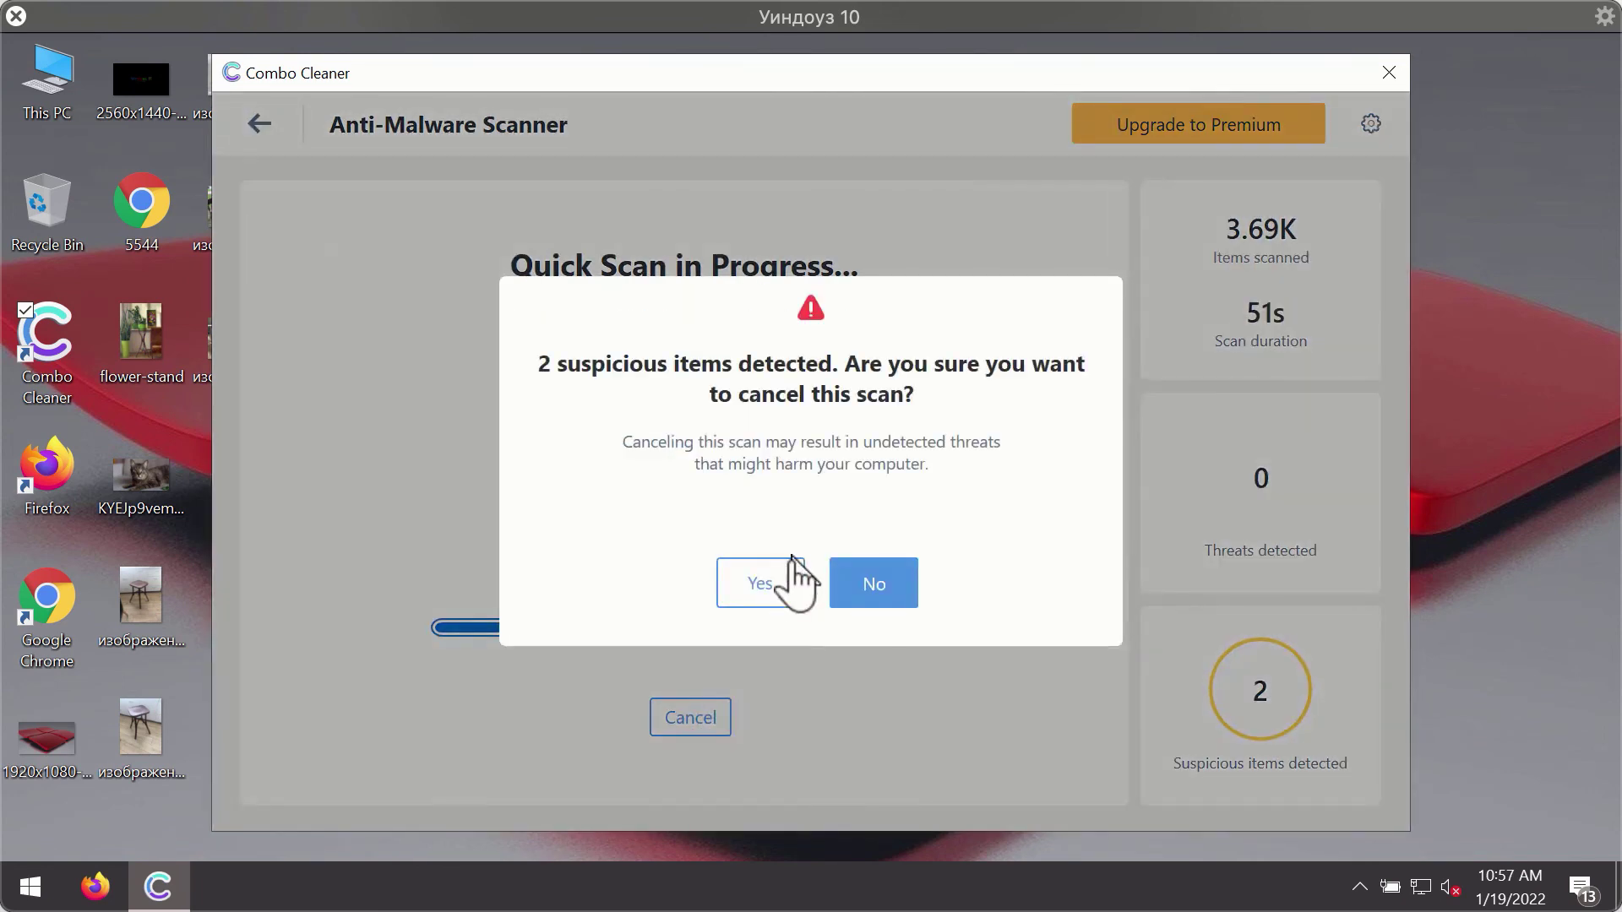
pyautogui.click(780, 588)
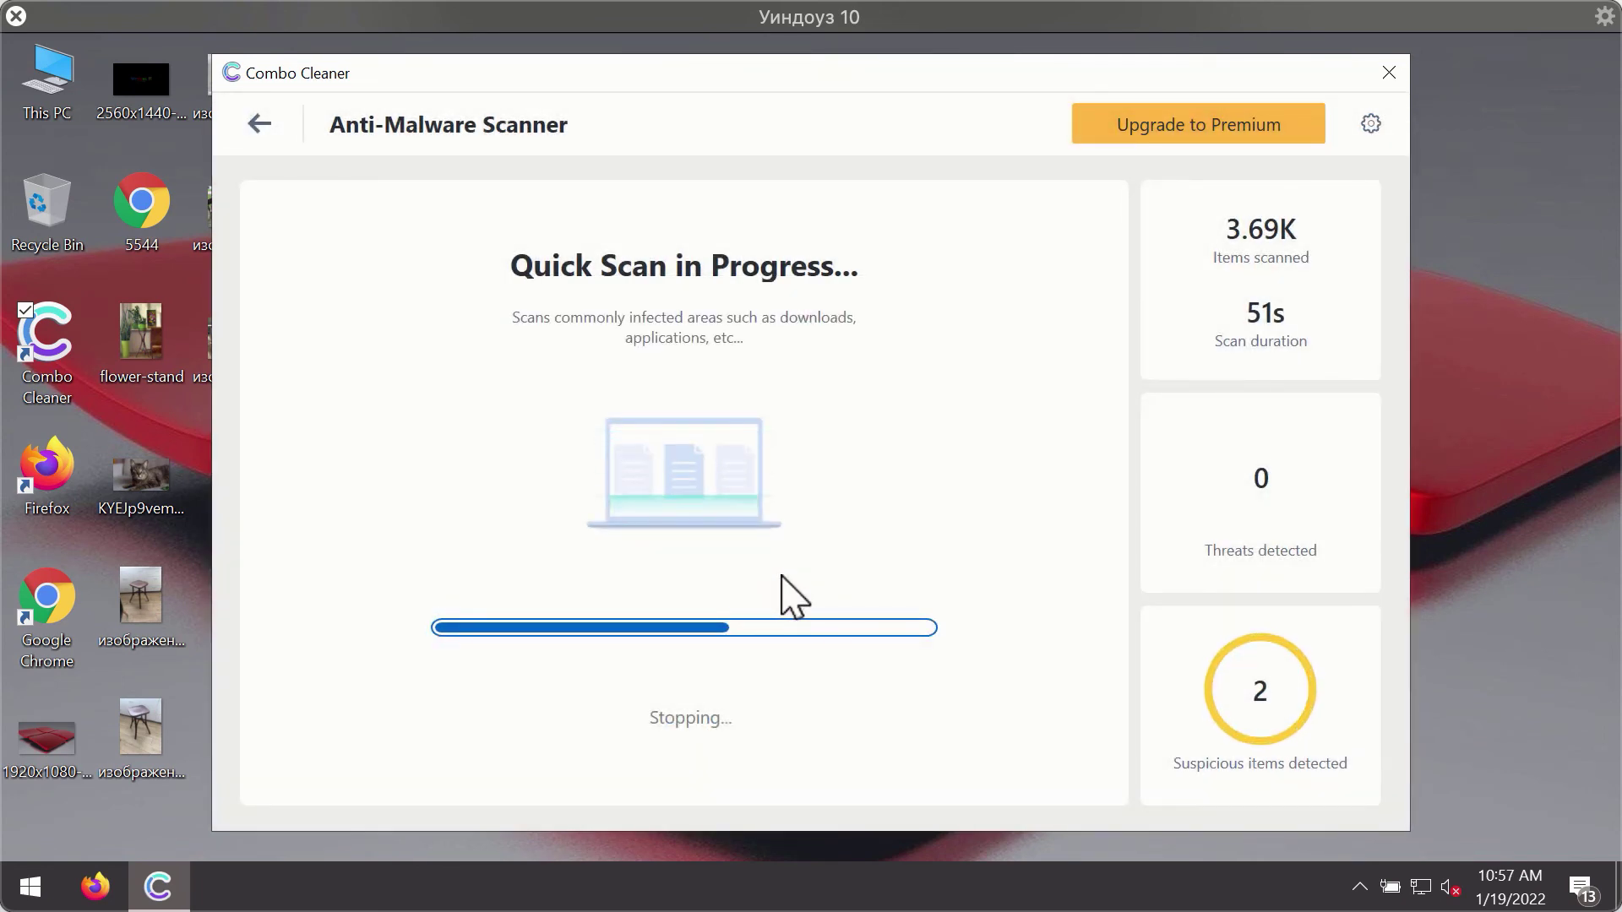